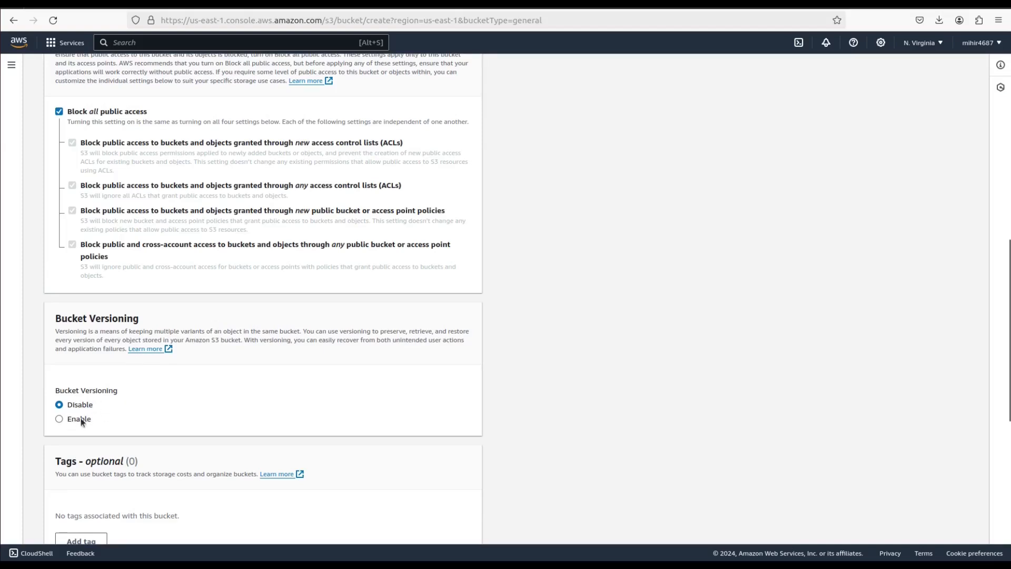
- Enable Bucket Versioning for the new bucket and create it with the remaining default settings
click(59, 419)
scroll(157, 415, down, 6)
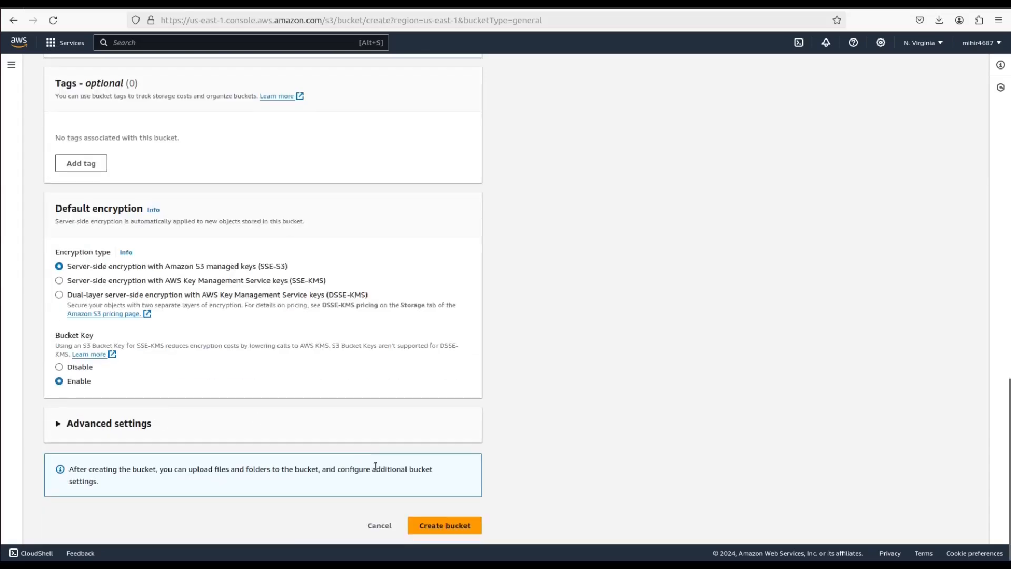
click(451, 523)
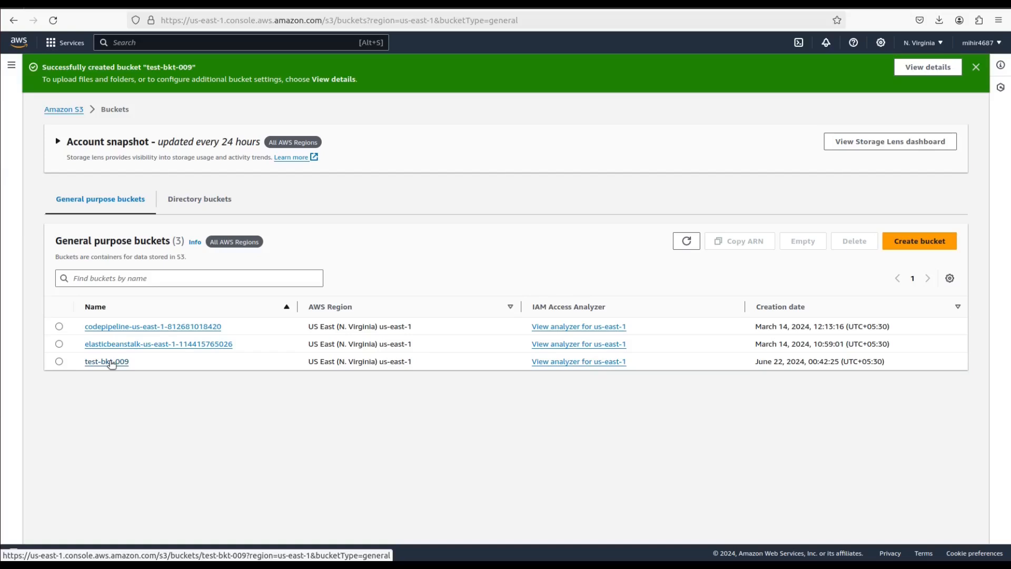
- Open the test-bkt-009 bucket and add abc.txt from the file manager to its upload list
click(111, 362)
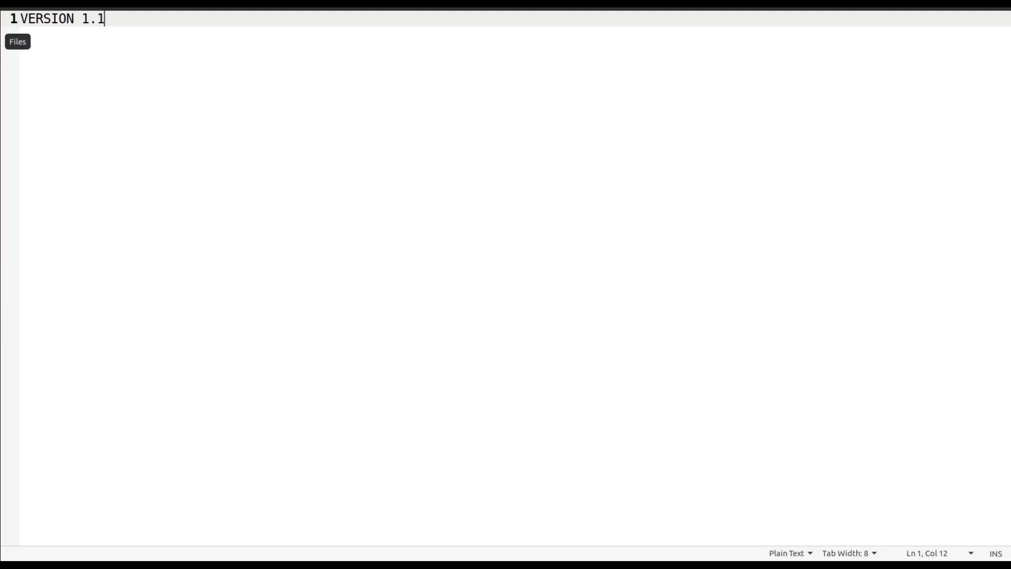
click(3, 42)
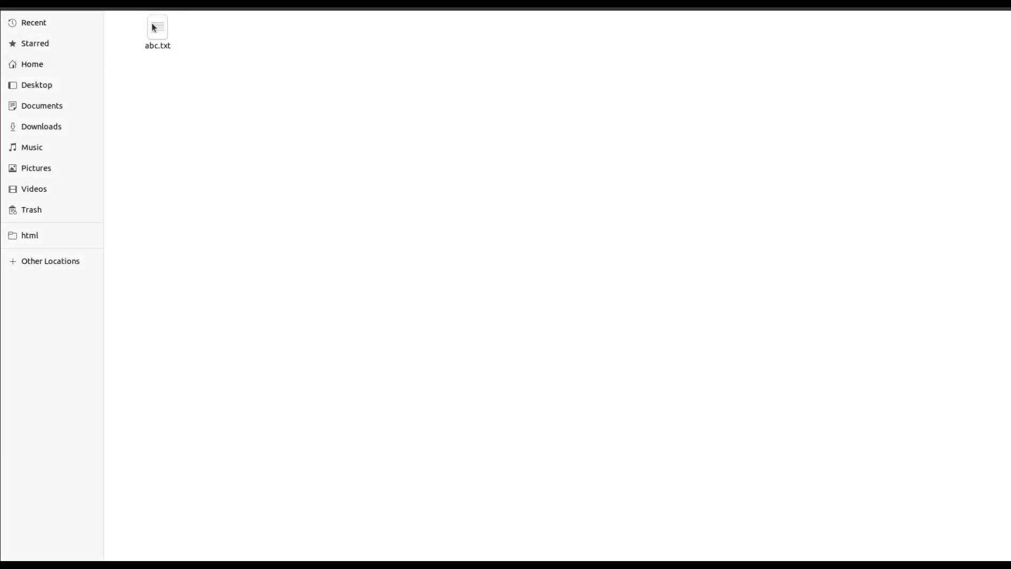
drag(154, 27, 210, 228)
key(alt+Tab)
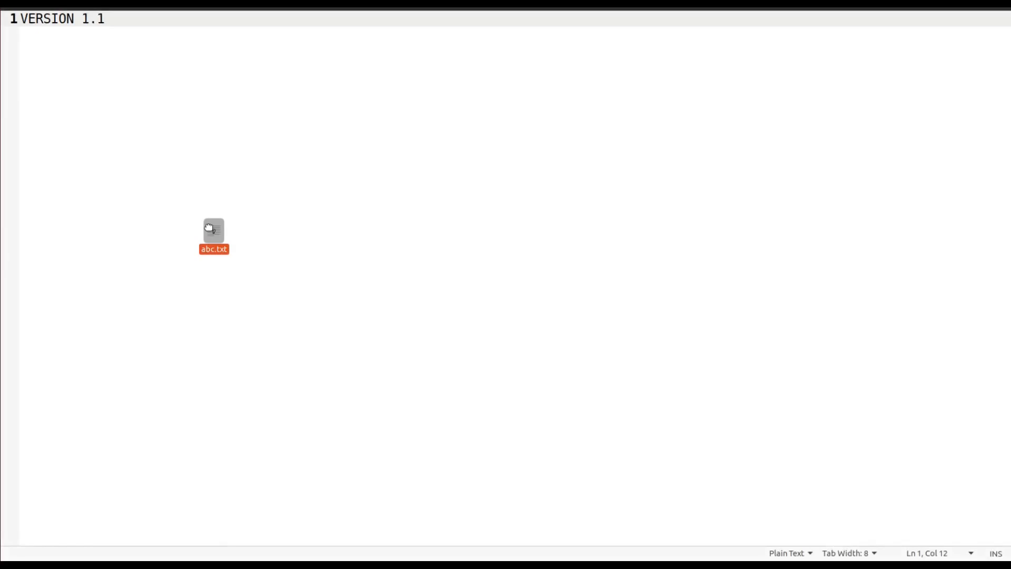
key(alt+Tab)
key(Tab)
drag(209, 228, 397, 289)
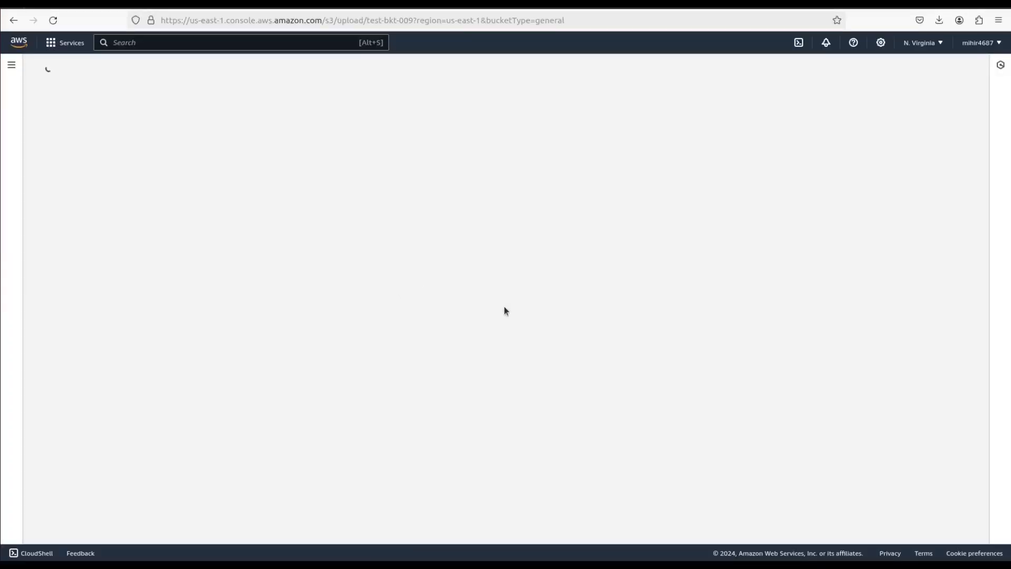
- Check the Bucket Versioning setting in the destination details and upload abc.txt to the bucket
scroll(472, 384, down, 1)
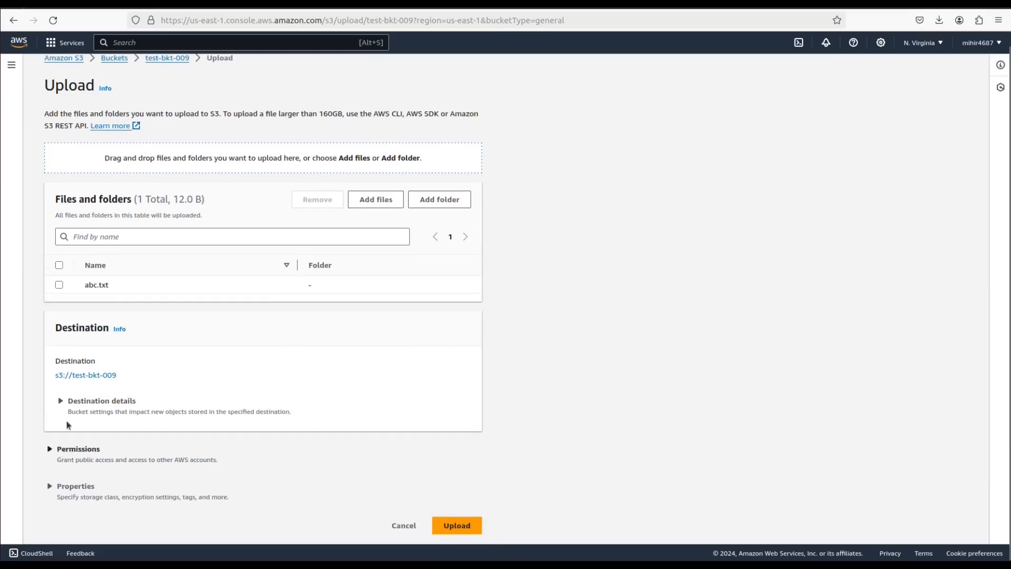
click(68, 400)
scroll(70, 369, down, 3)
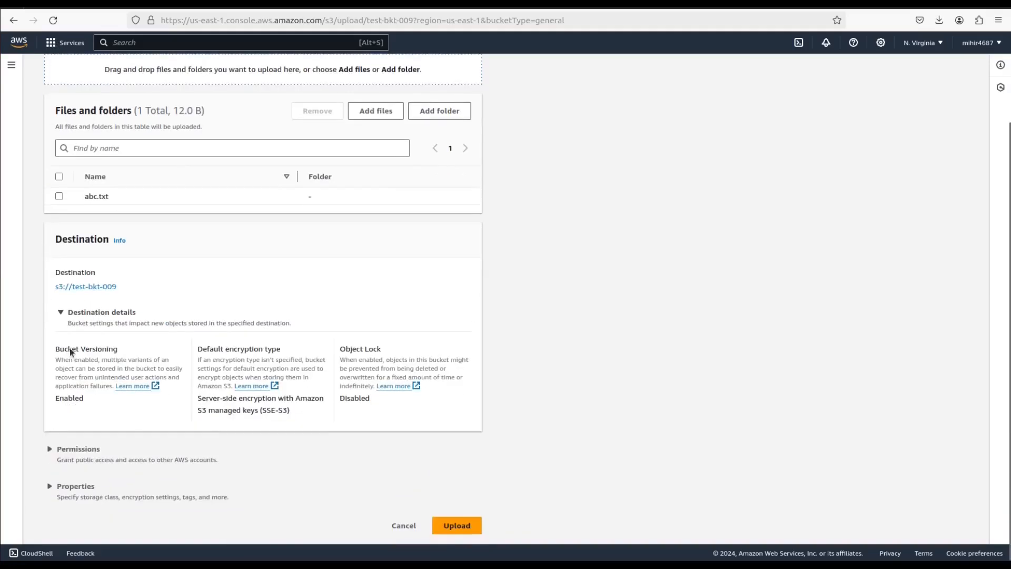
drag(55, 349, 126, 361)
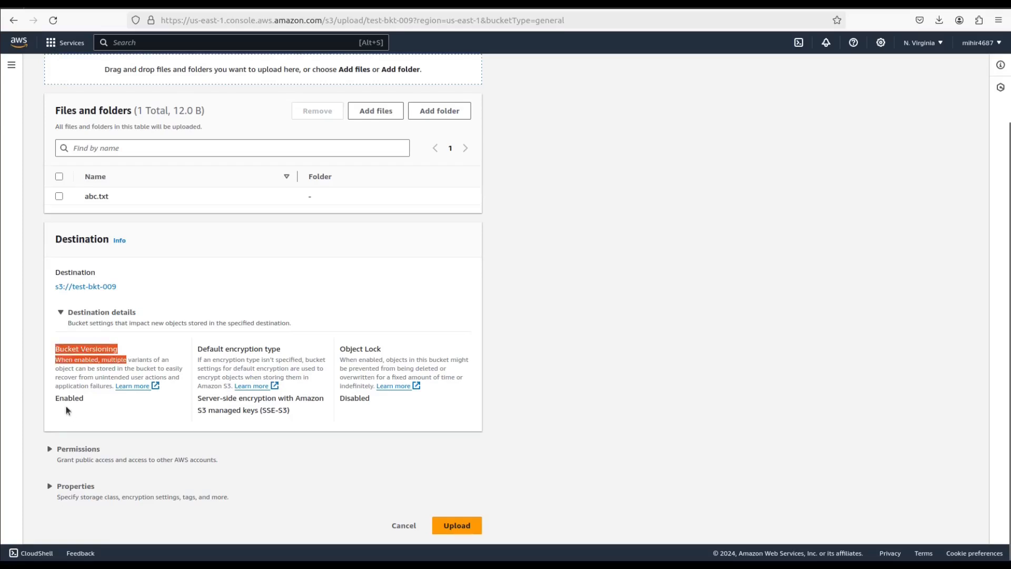
click(446, 526)
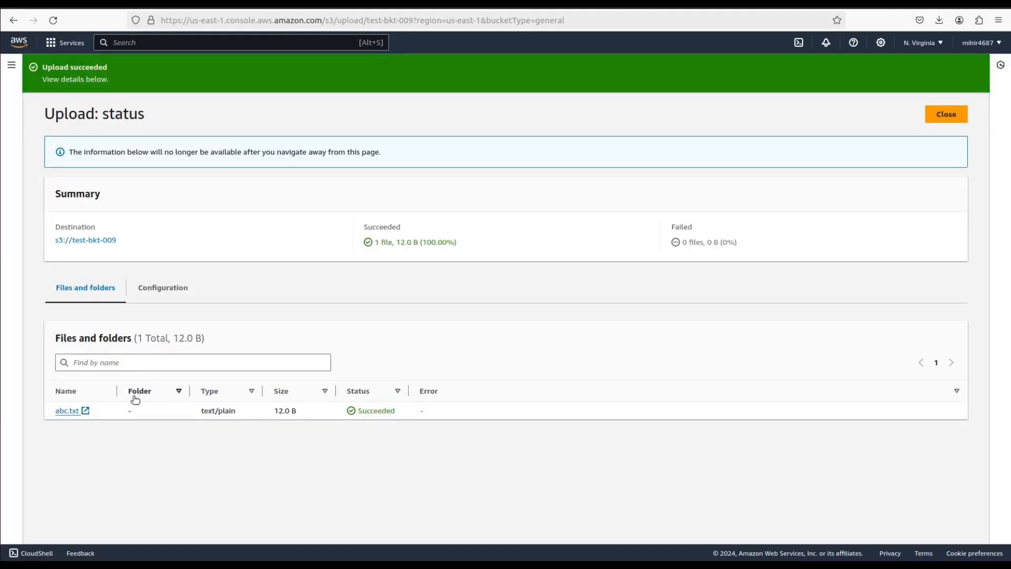
- Open the uploaded abc.txt object's version list and examine the version ID of the current version
click(68, 411)
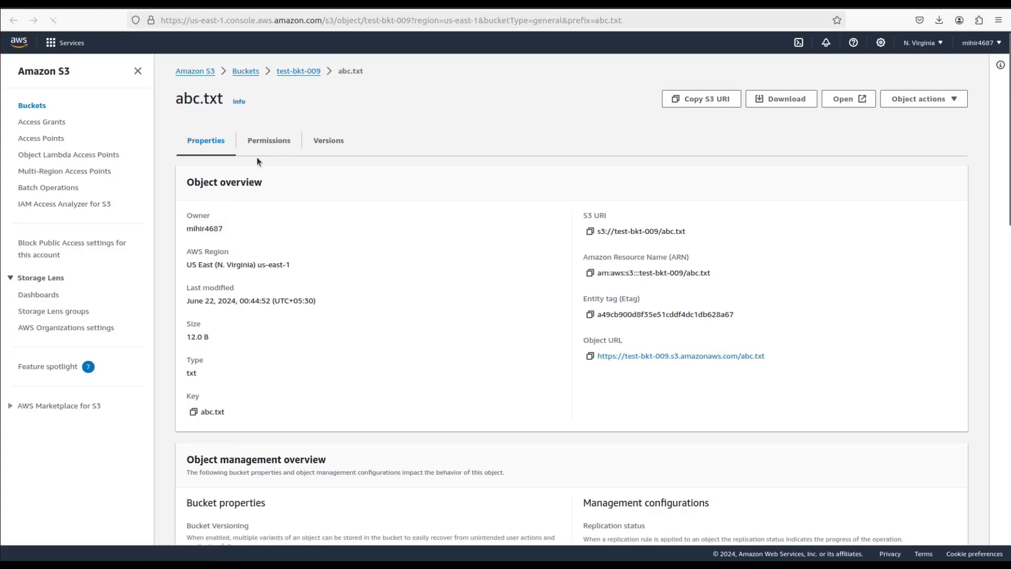
click(332, 145)
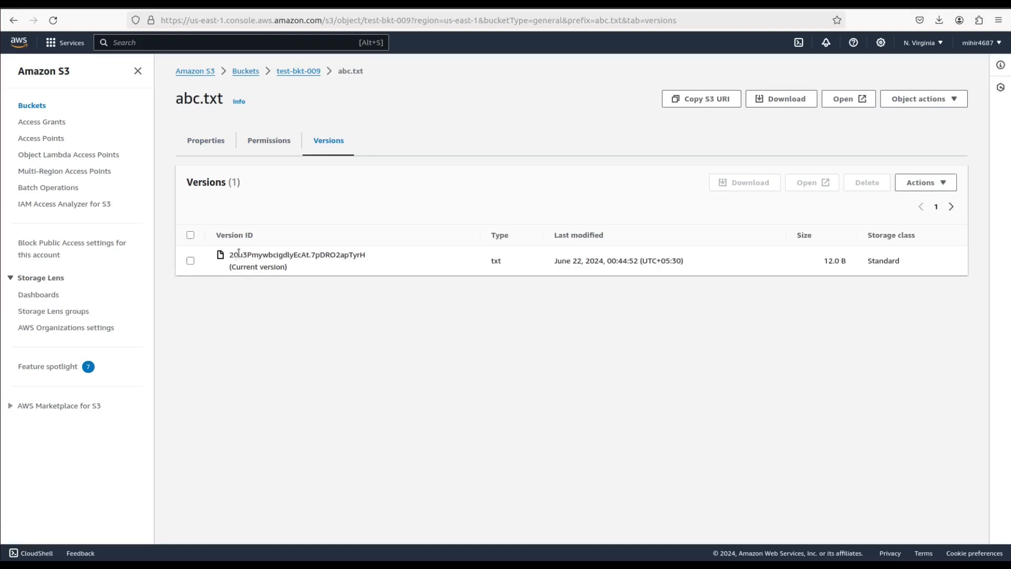
drag(229, 255, 368, 257)
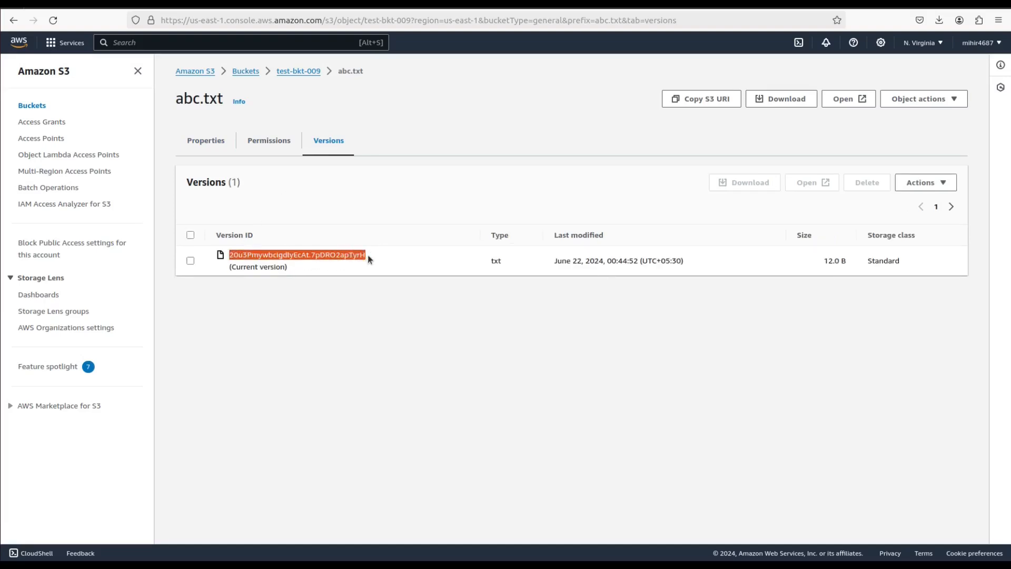
click(310, 281)
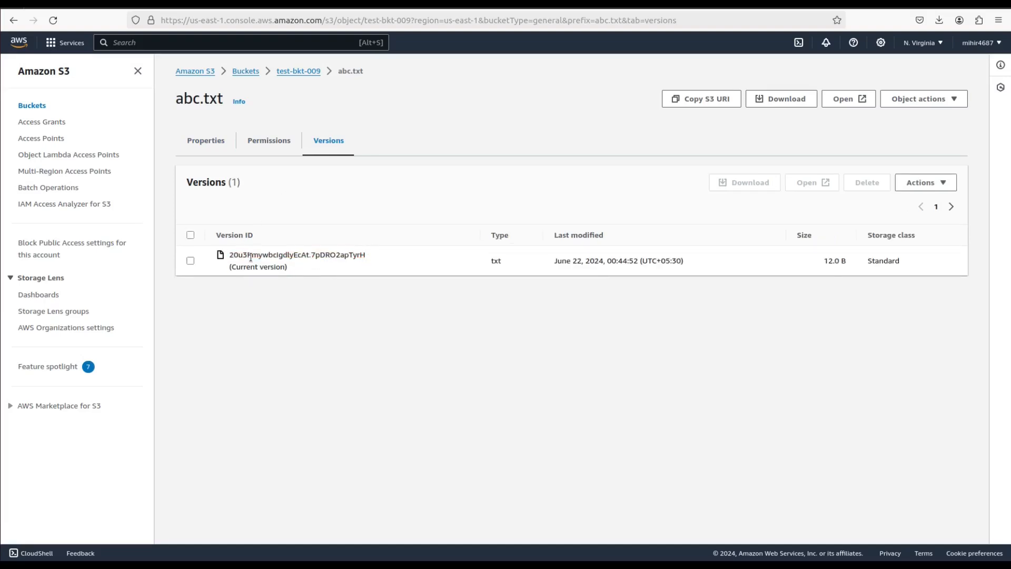
drag(232, 254, 366, 254)
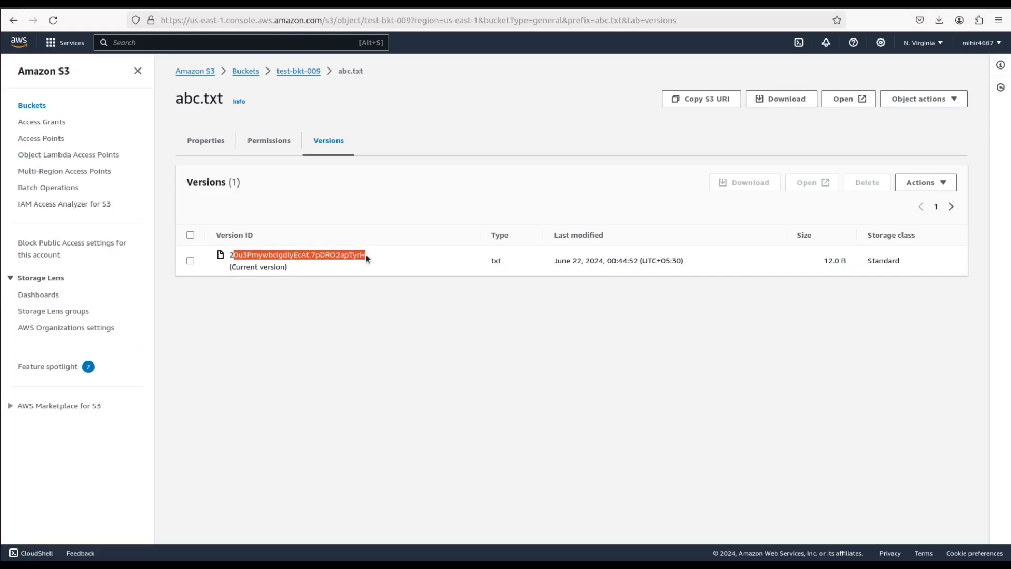
click(325, 290)
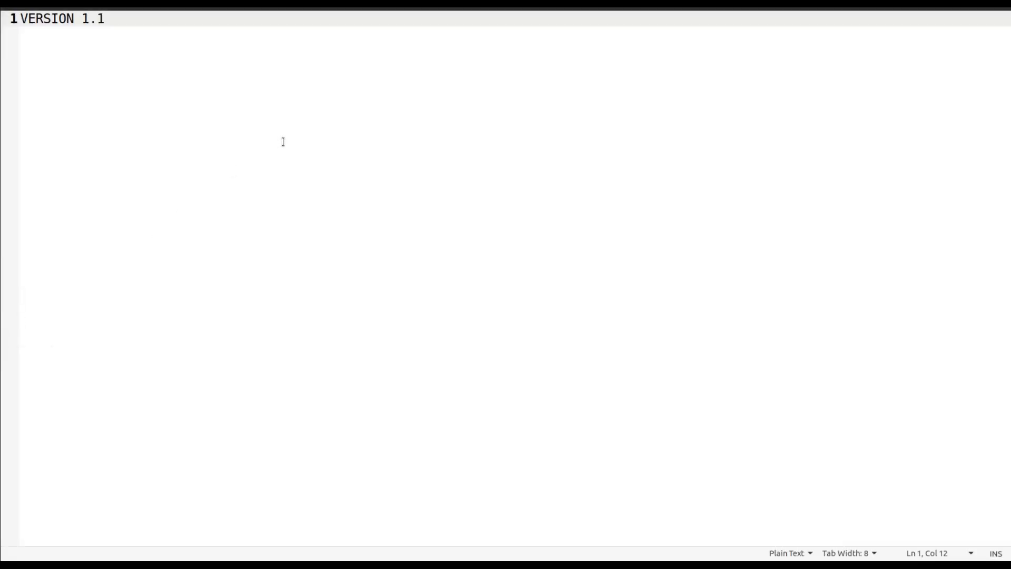
- In the text editor, change the content of abc.txt to "VERSION 1.2" and save the file
key(BackSpace)
text(2)
key(ctrl+s)
- Return to test-bkt-009 in the browser and upload the edited abc.txt from the file manager as a new version
click(1, 41)
drag(154, 37, 152, 77)
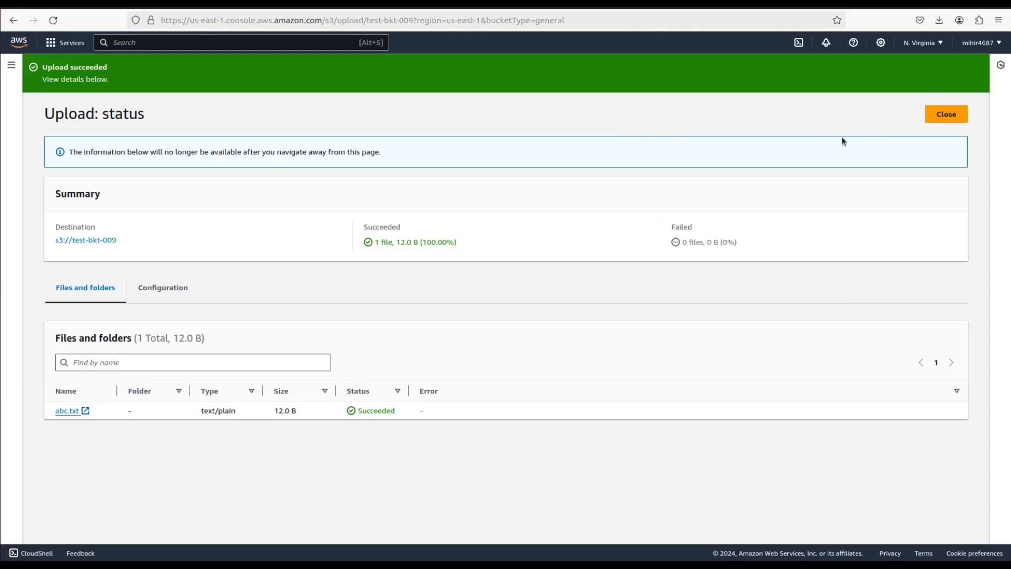
click(958, 112)
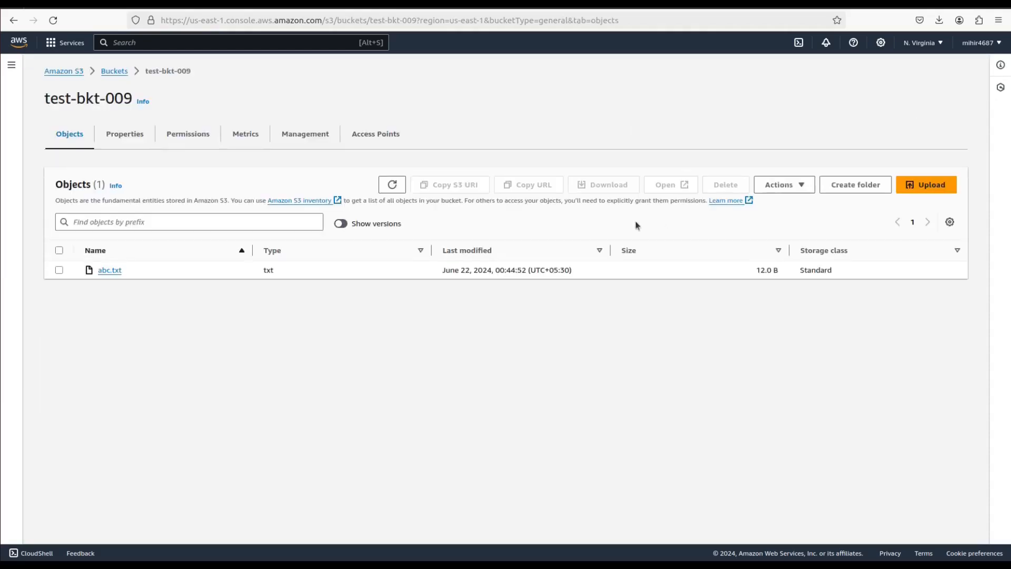
click(926, 181)
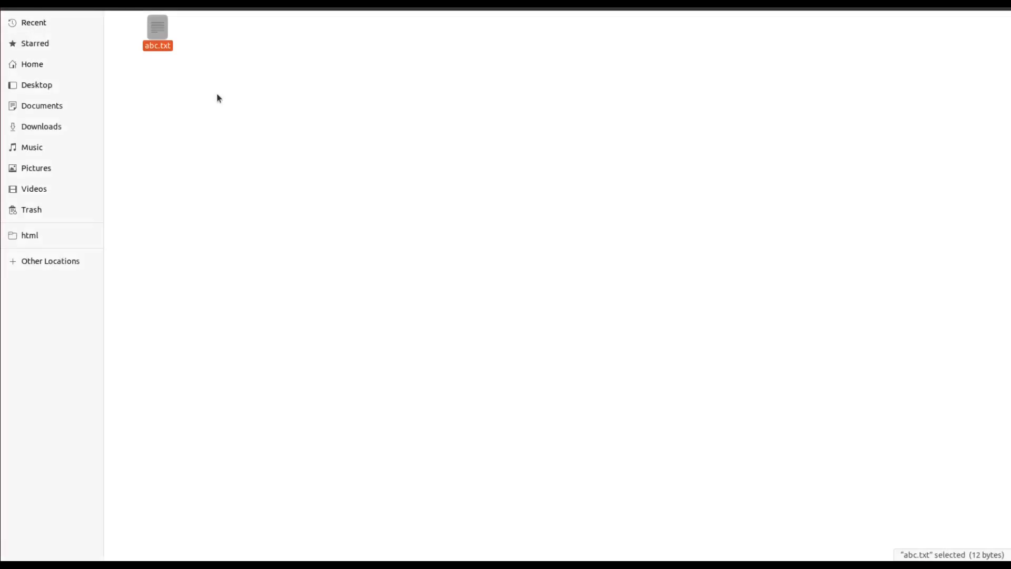
drag(157, 31, 293, 286)
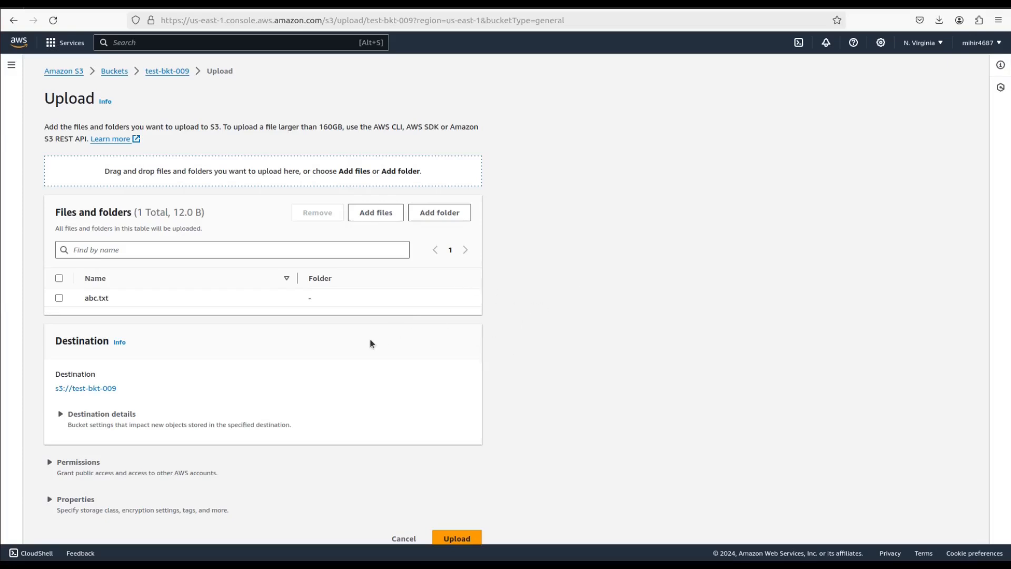
scroll(548, 364, down, 1)
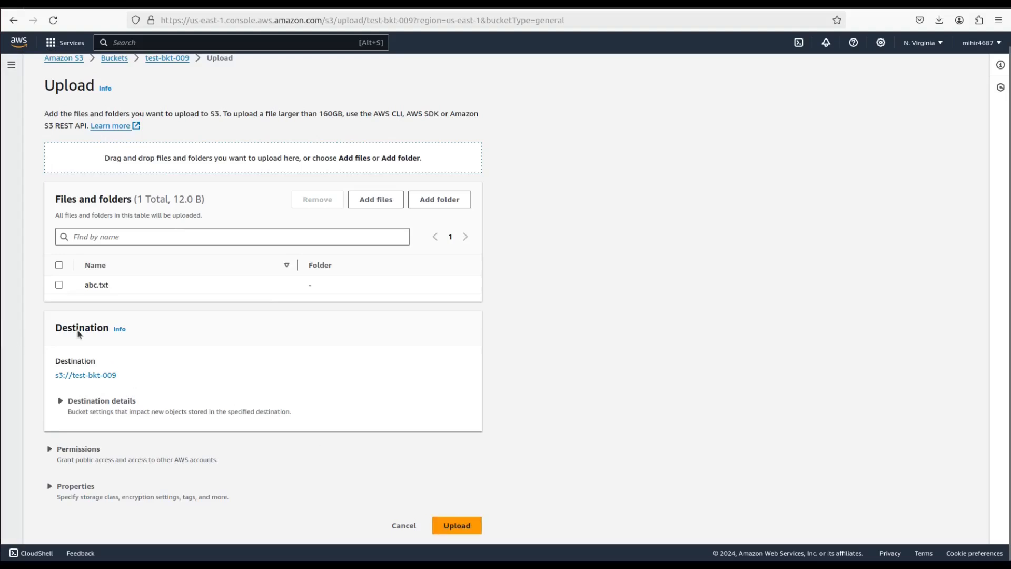
click(456, 526)
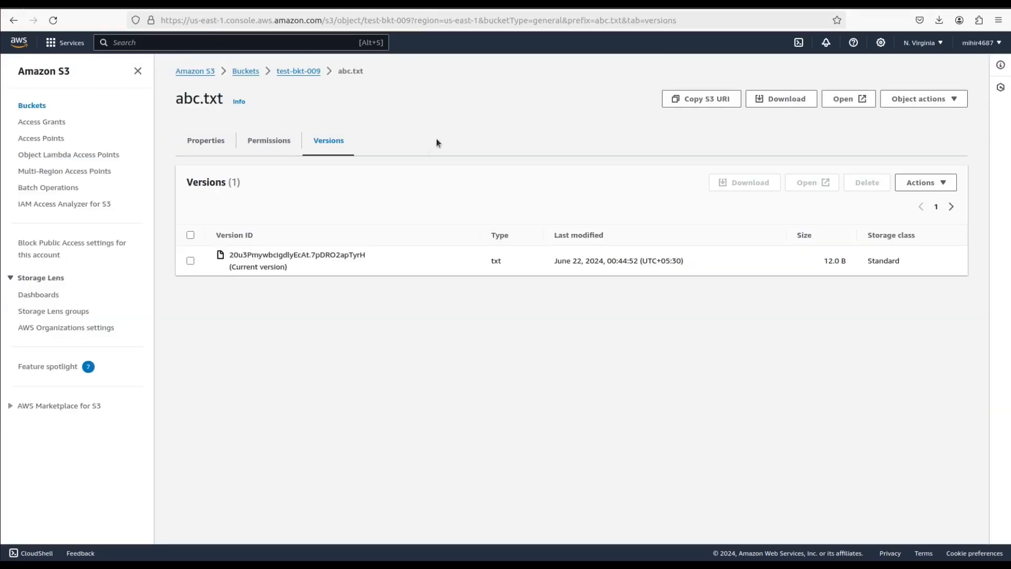
- Reload the version list of abc.txt and compare the current version ID with the previous one
click(267, 143)
click(330, 140)
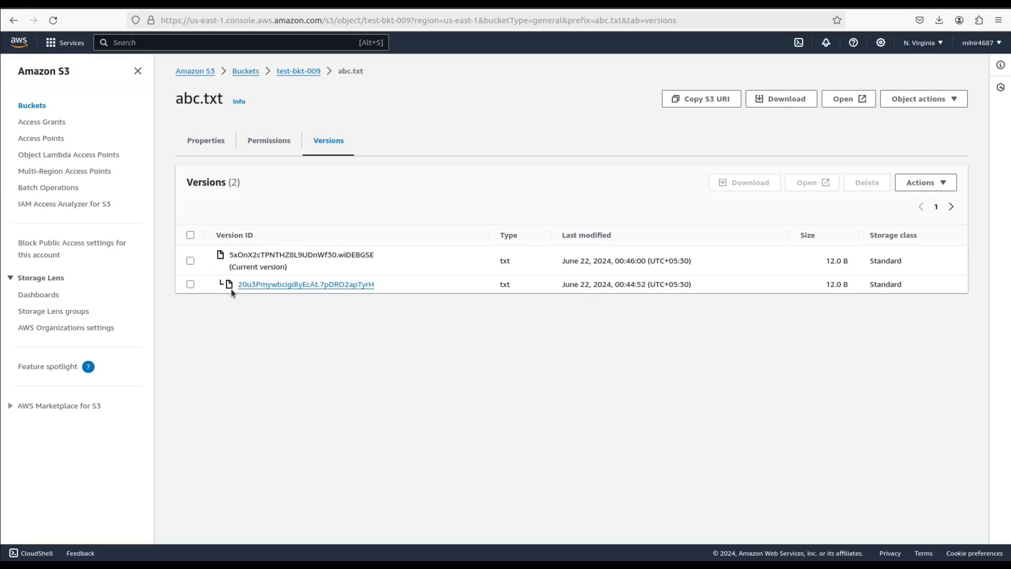
drag(387, 287, 238, 285)
drag(398, 251, 228, 255)
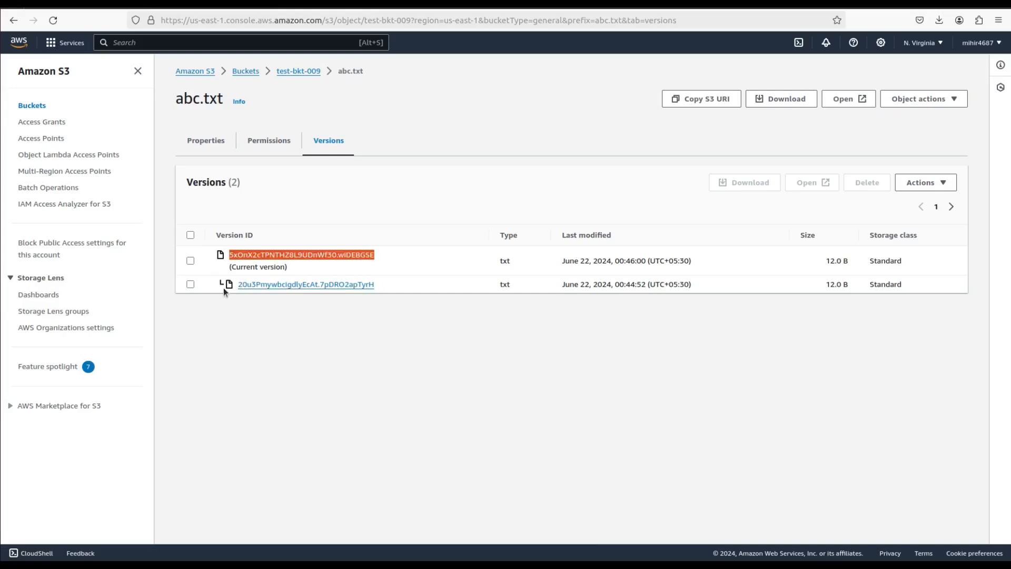
- Switch to the text editor, change the content of abc.txt to "VERSION 1.3" and save it
click(1, 339)
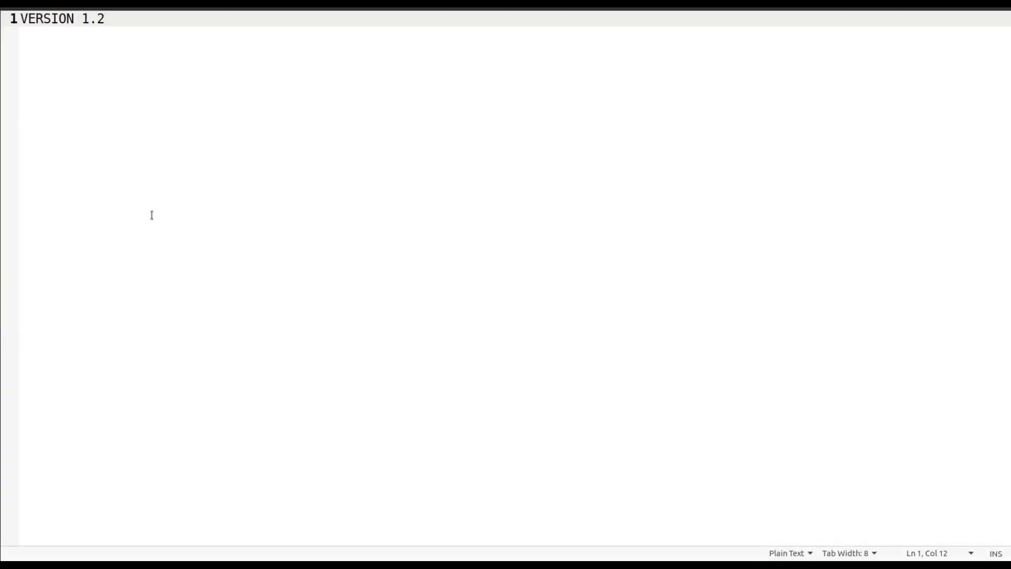
key(BackSpace)
text(3)
key(ctrl+s)
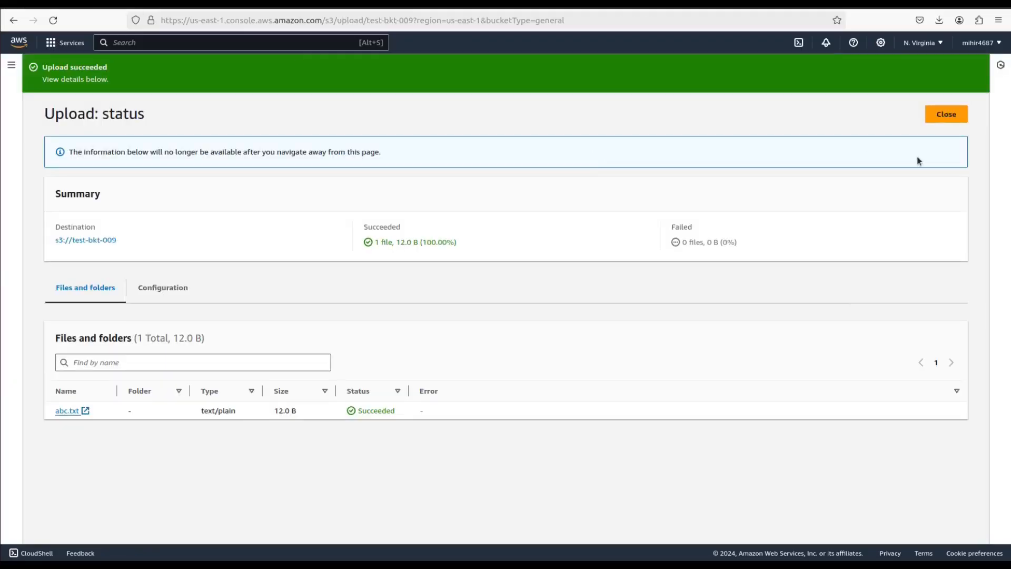
- Close the upload status in the browser and upload the re-edited abc.txt to test-bkt-009 again
click(946, 113)
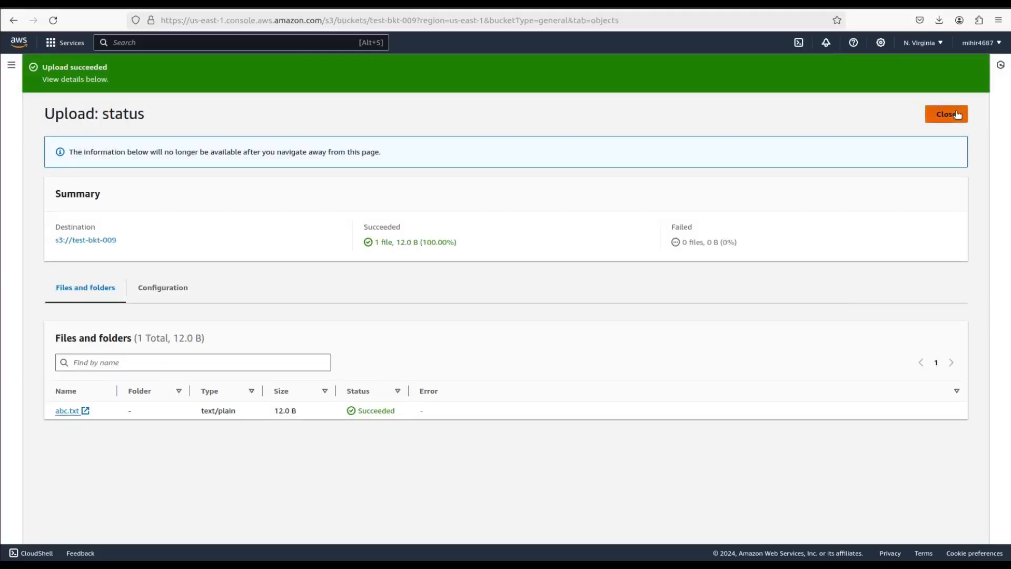
click(925, 187)
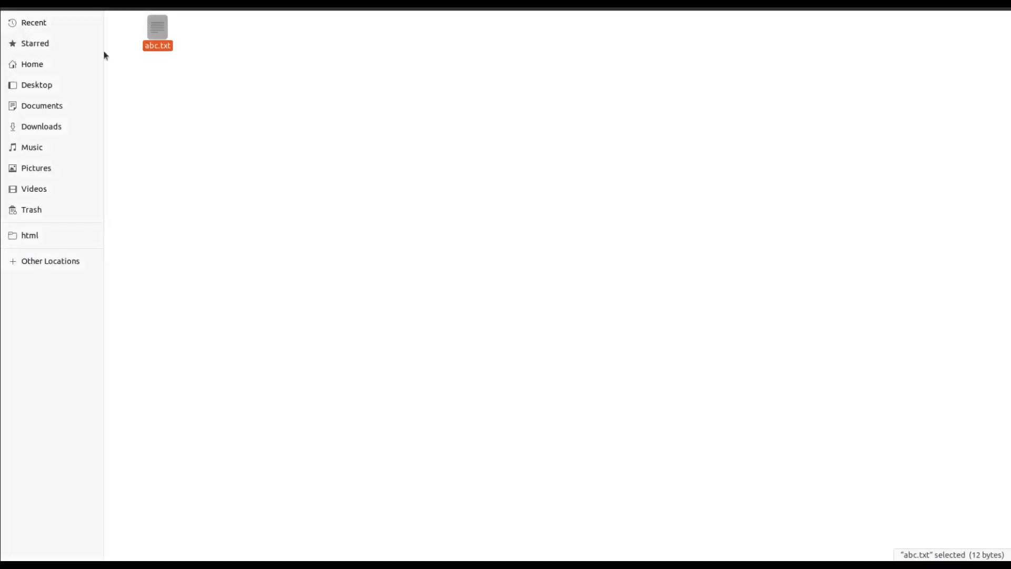
drag(153, 35, 340, 280)
scroll(461, 350, down, 1)
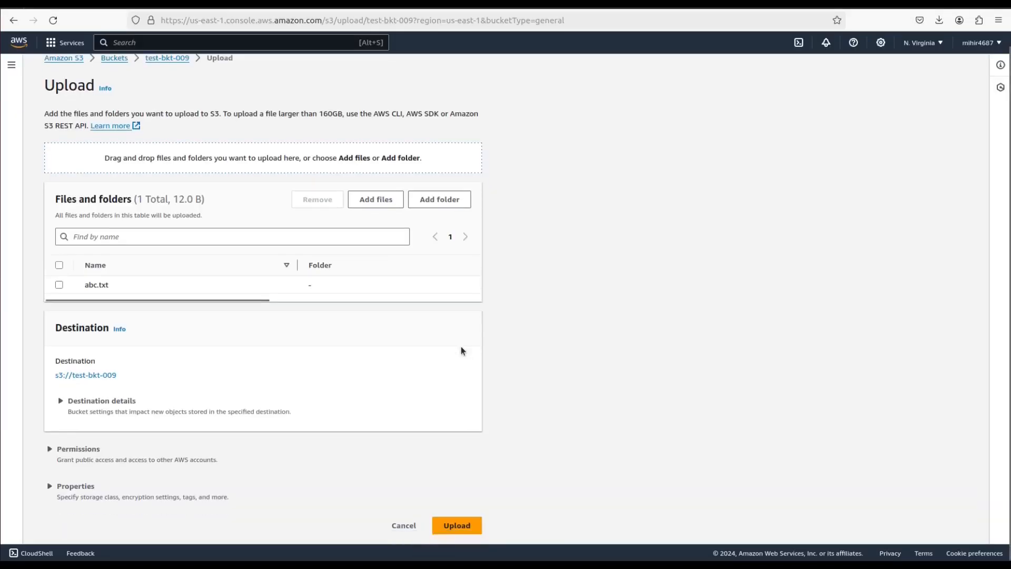
click(457, 524)
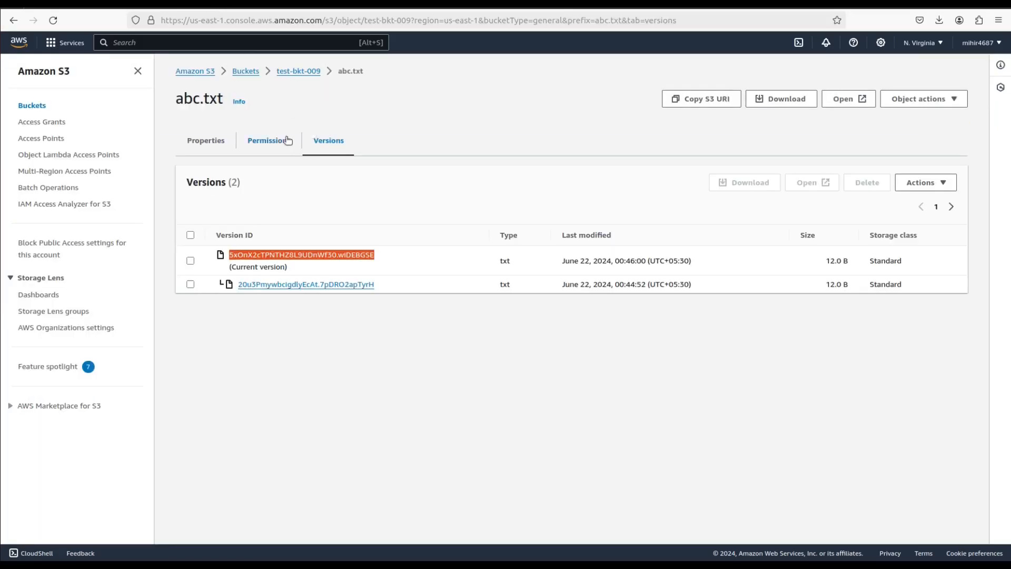
- Reload the version list of abc.txt and examine the IDs of the current and earlier versions
click(271, 141)
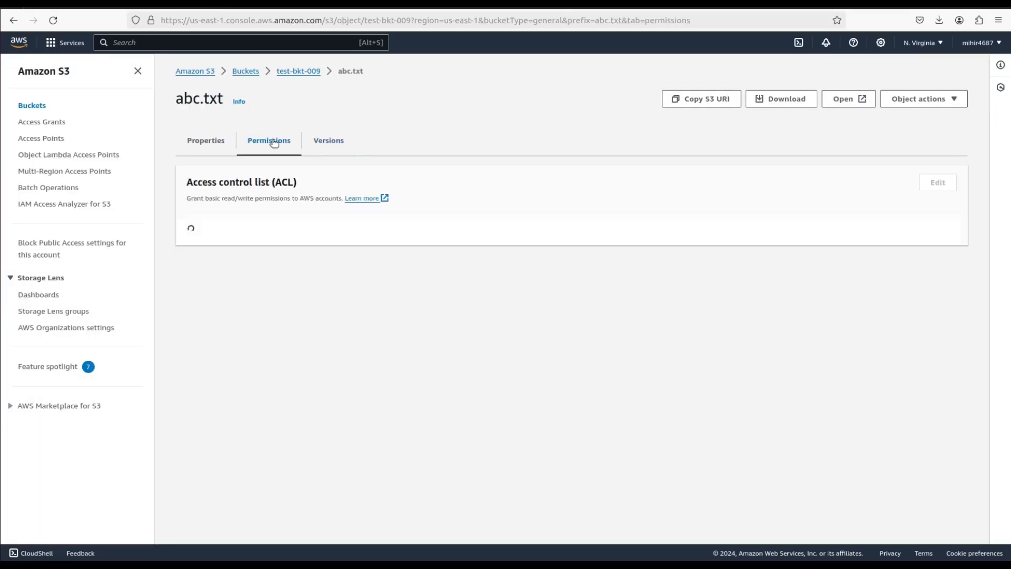
click(348, 147)
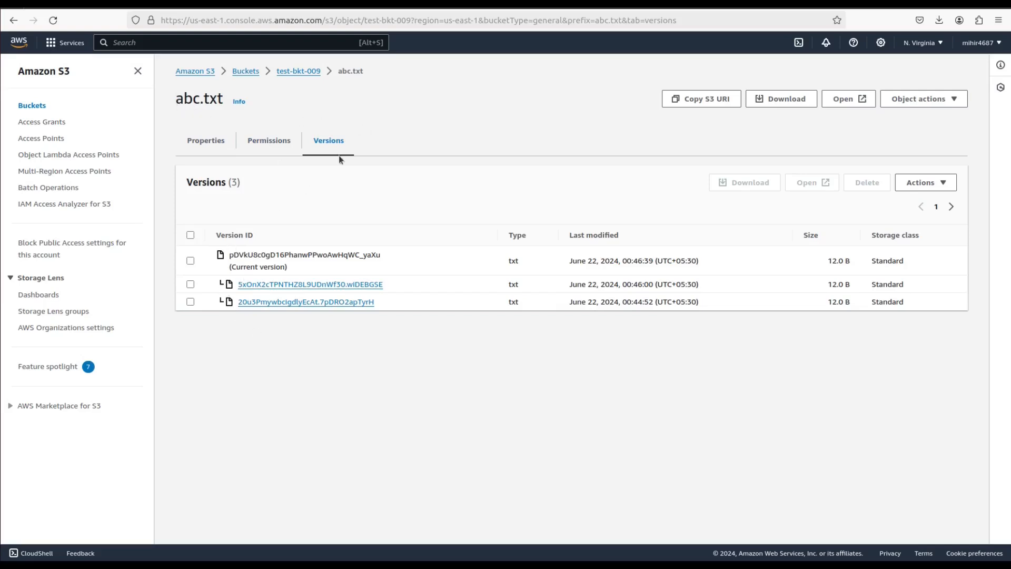
drag(391, 297, 234, 252)
click(330, 220)
drag(228, 255, 375, 257)
click(303, 255)
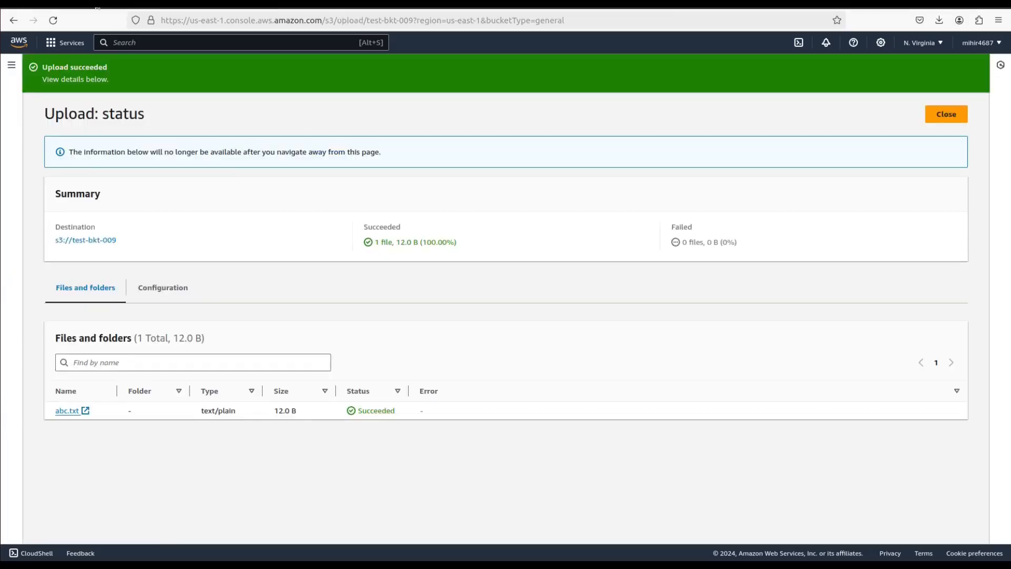
- Close the upload status, download abc.txt from test-bkt-009 and open the downloaded file to check its content
click(949, 119)
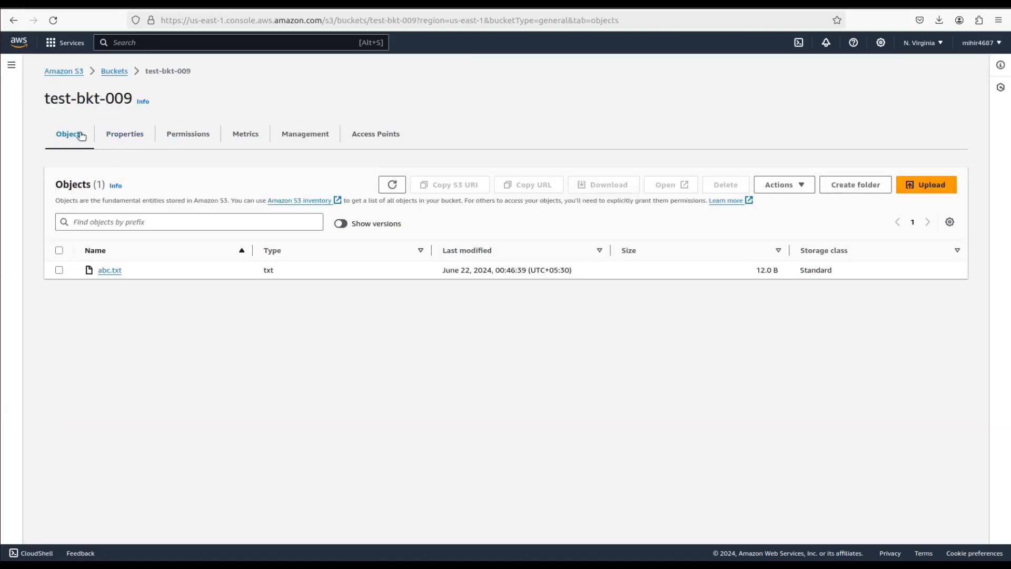
click(59, 270)
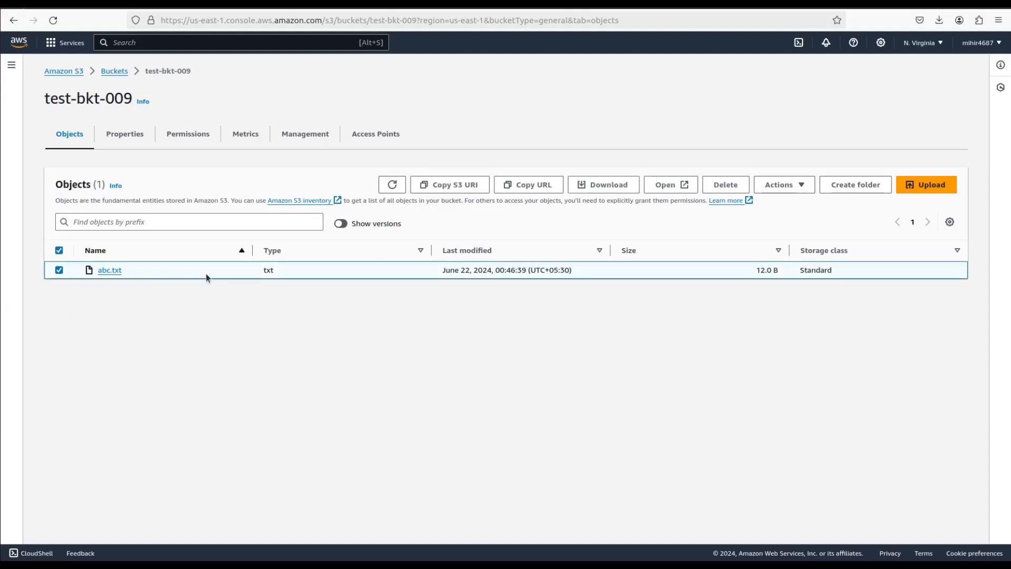
click(109, 270)
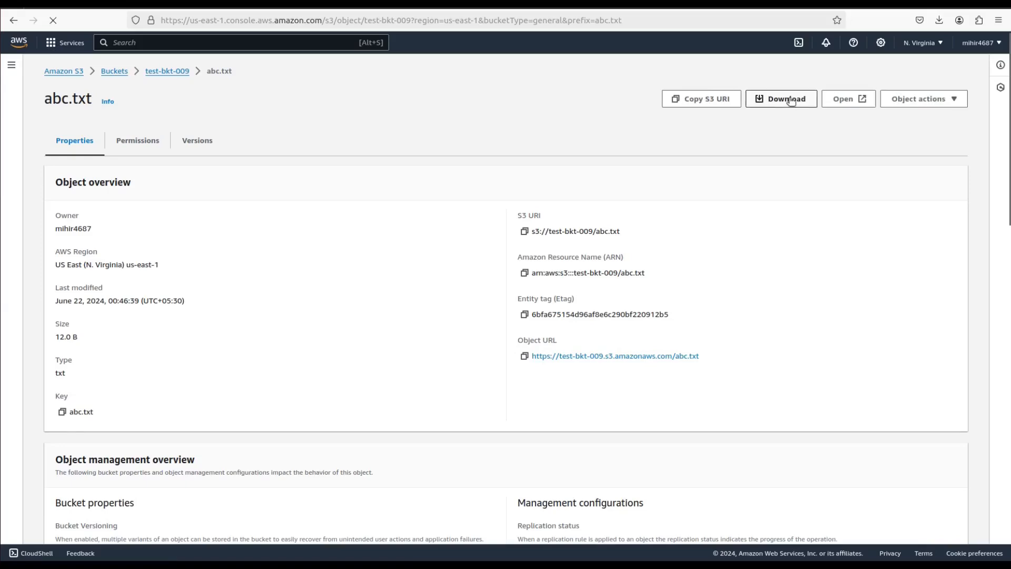
click(765, 99)
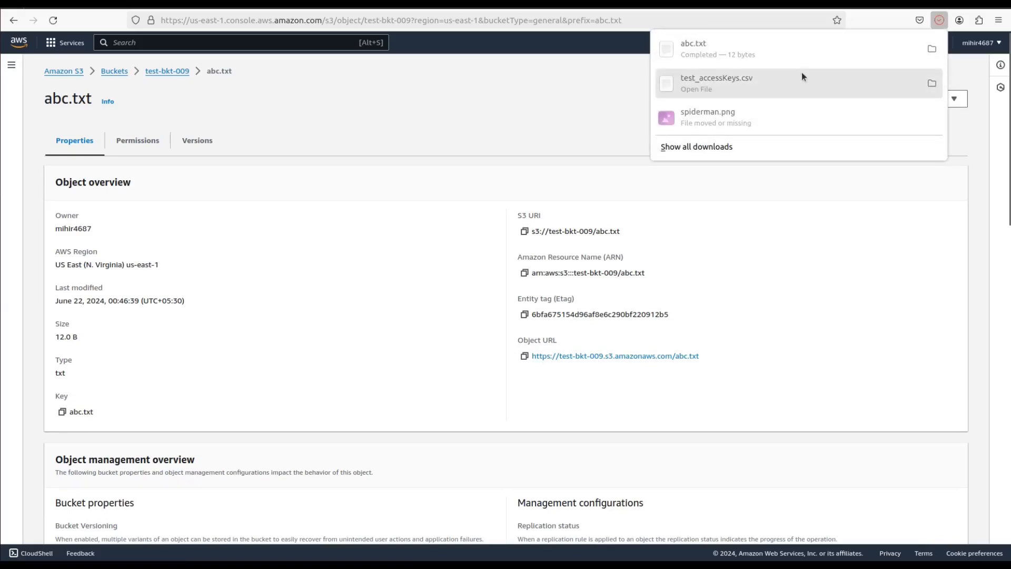
click(757, 49)
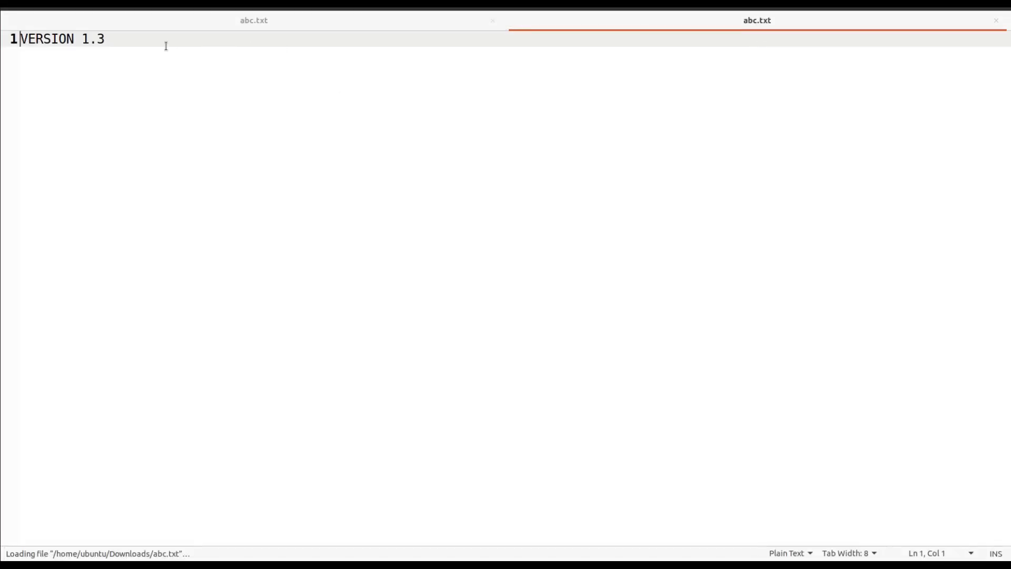
drag(141, 40, 19, 39)
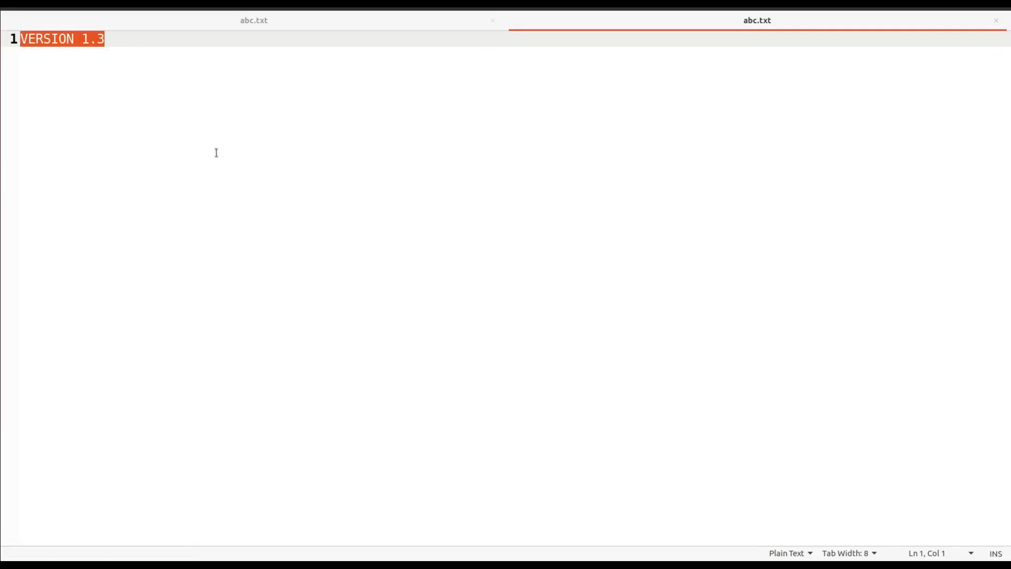
click(1, 4)
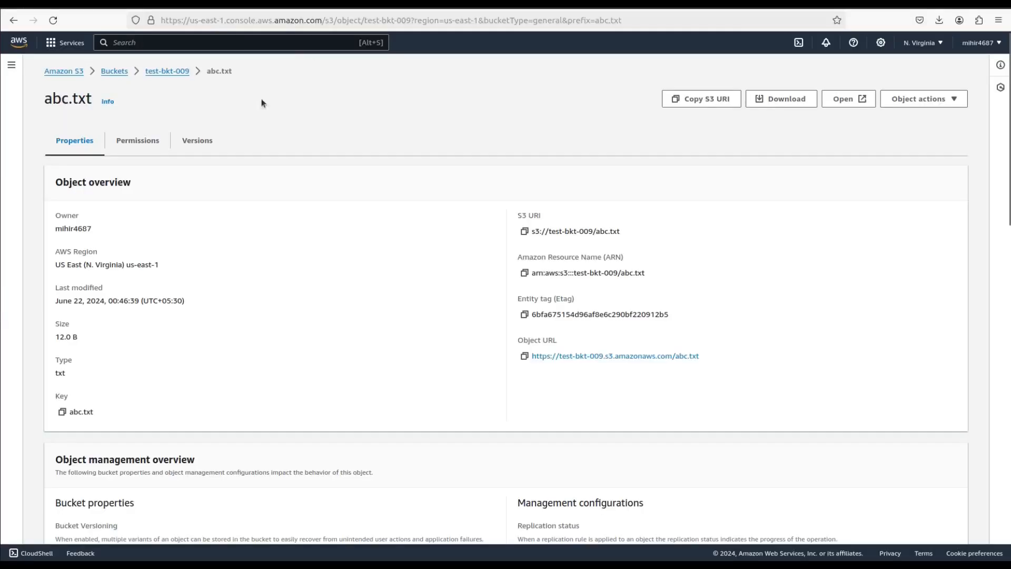
- Permanently delete the current version of abc.txt from its version list, confirming with "permanently delete"
click(196, 142)
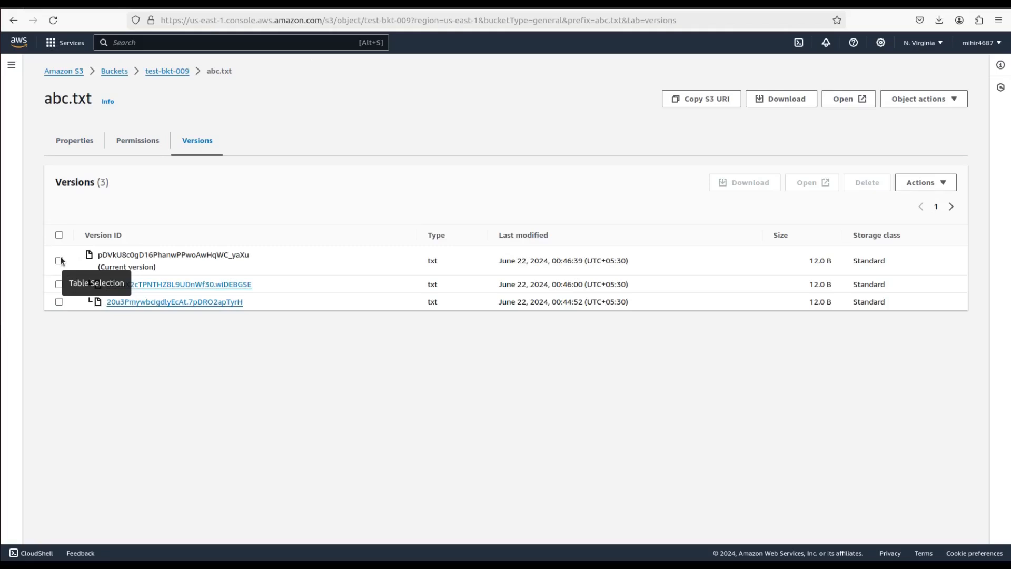
drag(251, 287, 276, 272)
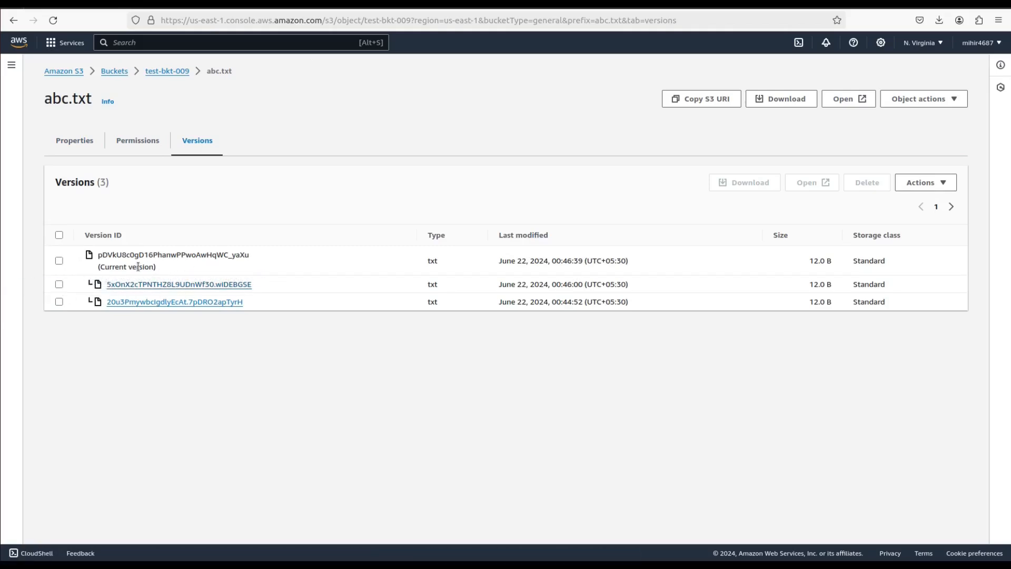
click(59, 262)
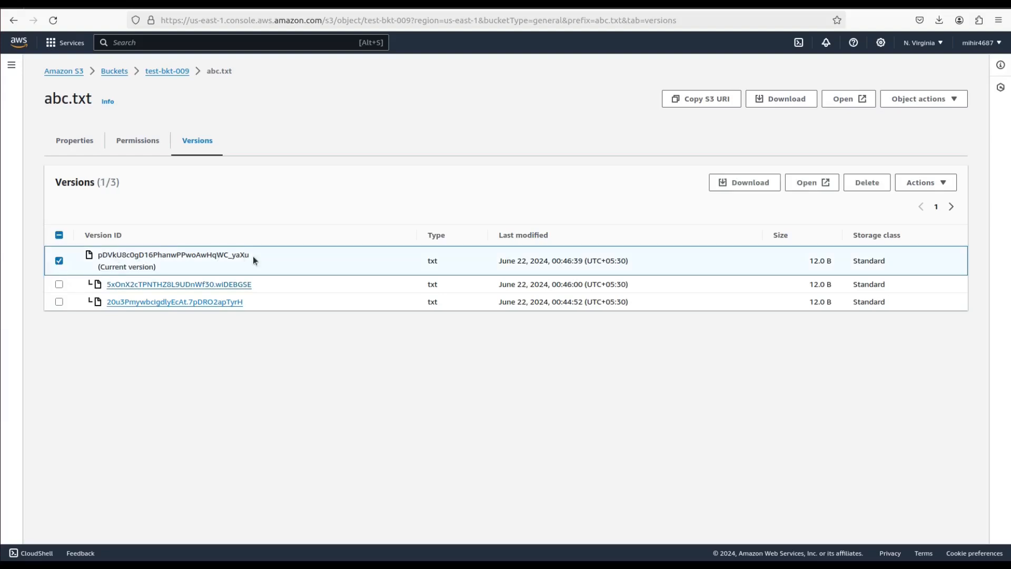
click(875, 185)
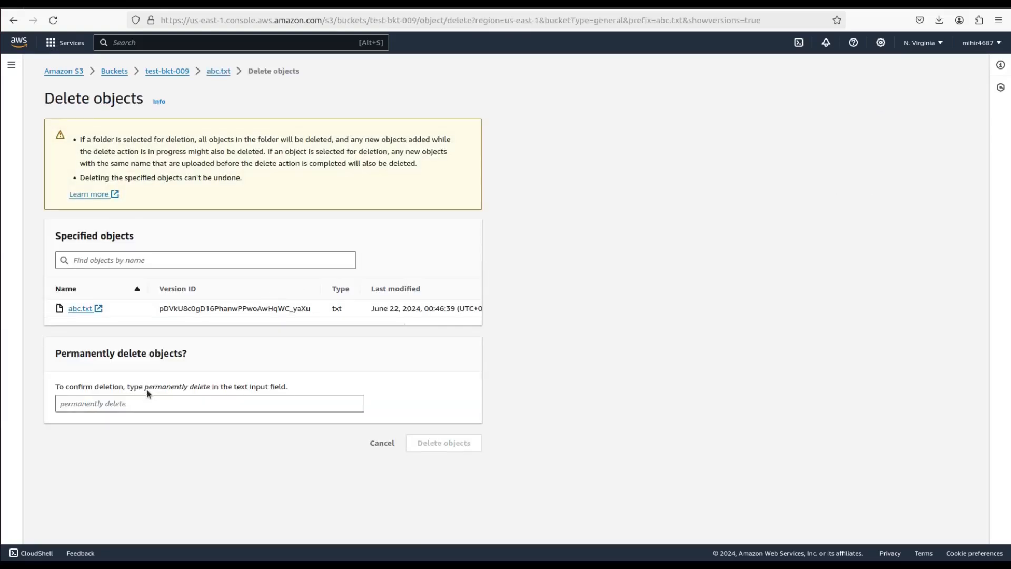
drag(145, 388, 203, 390)
key(ctrl+c)
click(179, 403)
key(ctrl+v)
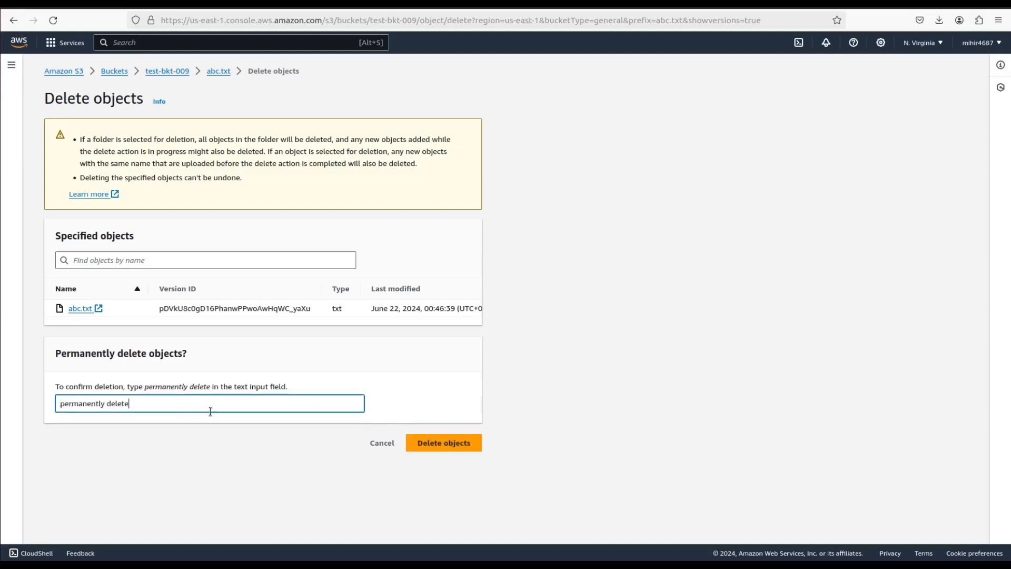
click(456, 451)
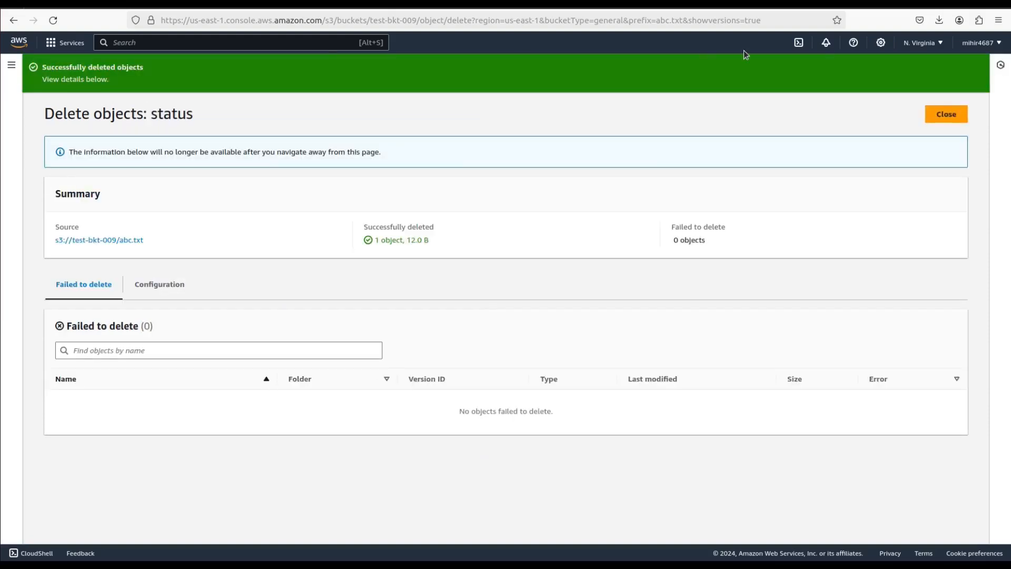
- Reload the version list of abc.txt and examine the IDs of the remaining current and previous versions
click(195, 7)
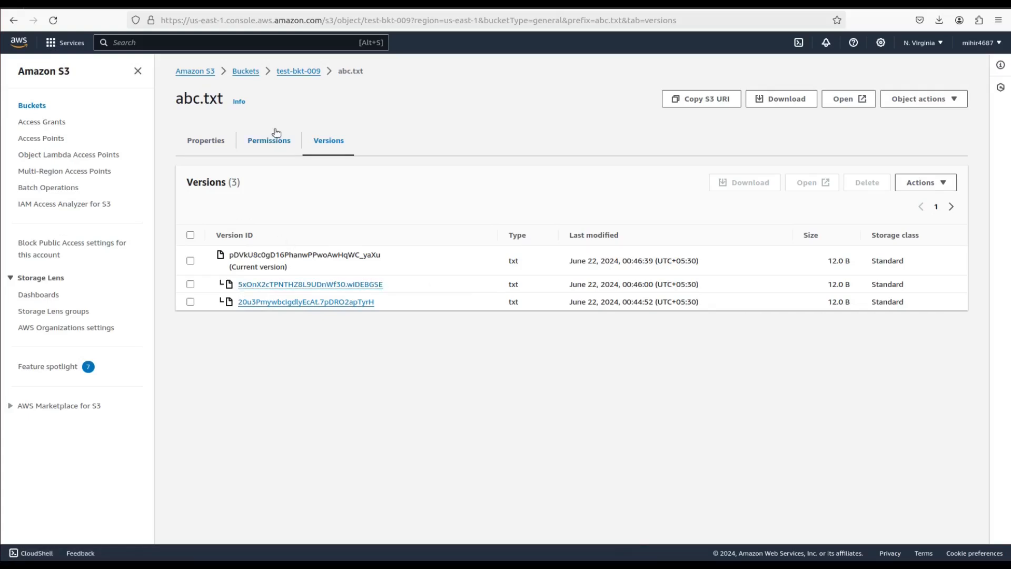
click(265, 141)
click(339, 141)
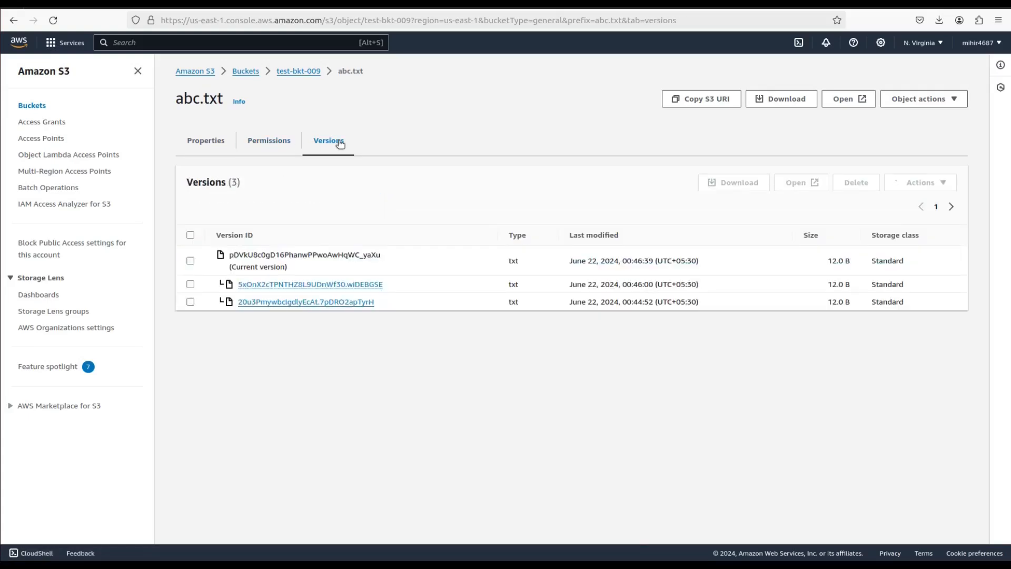
key(F5)
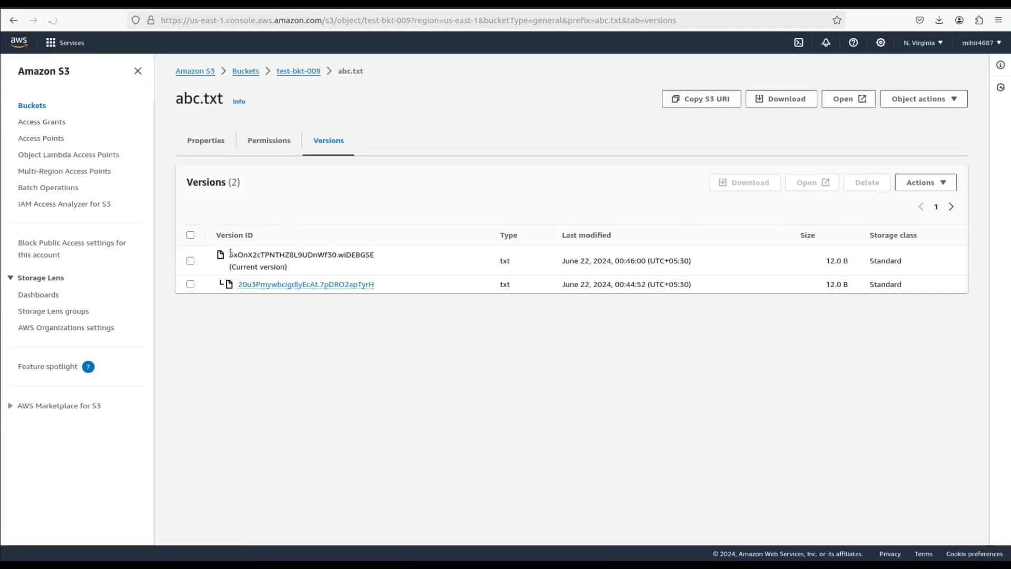
drag(230, 255, 384, 256)
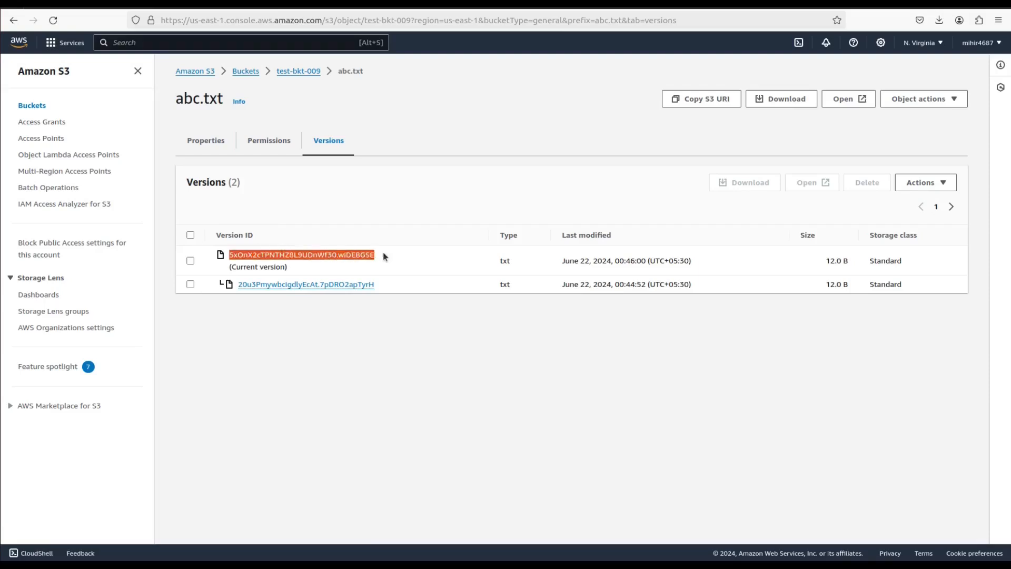
click(334, 252)
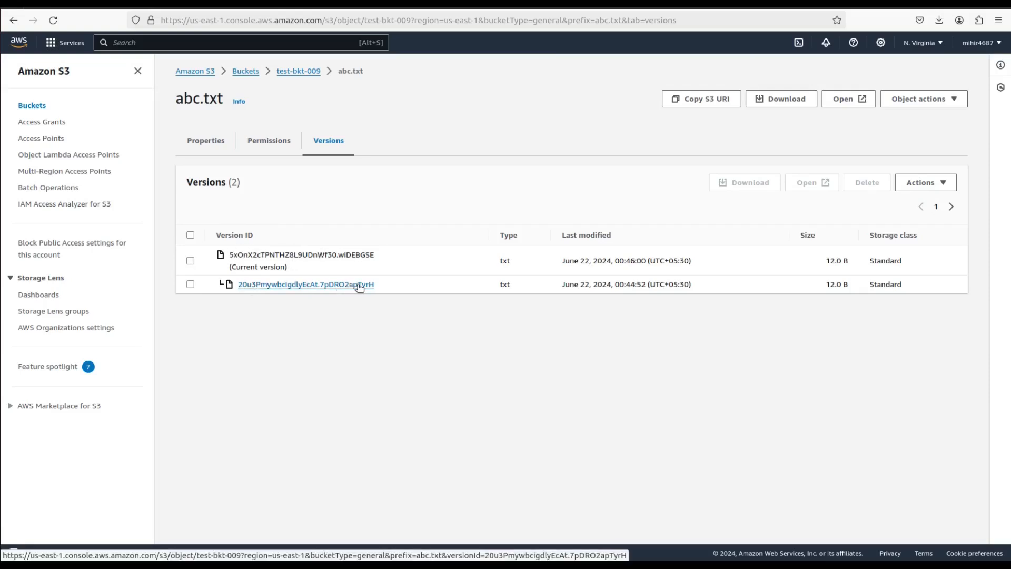
drag(374, 285, 237, 287)
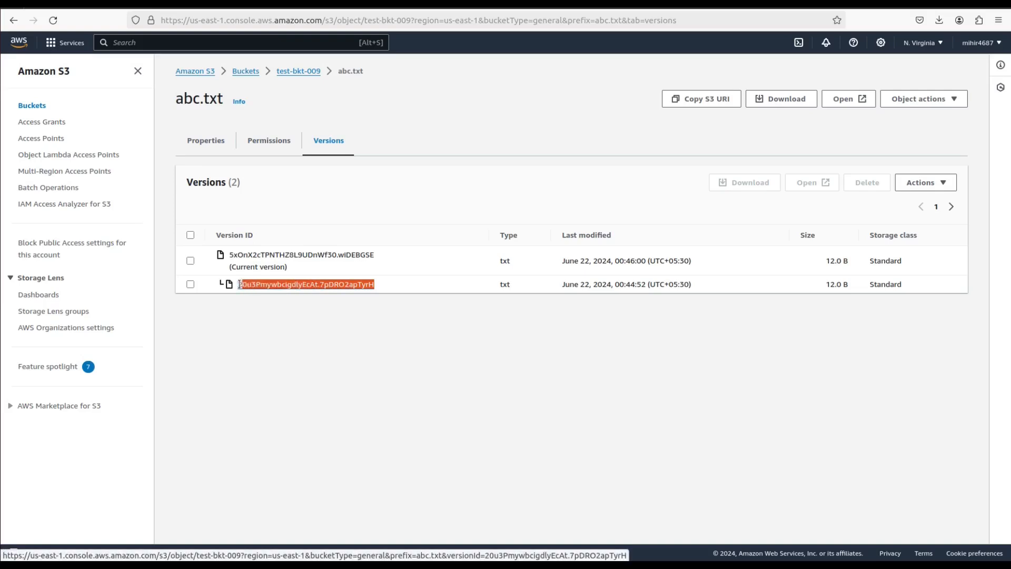
click(305, 308)
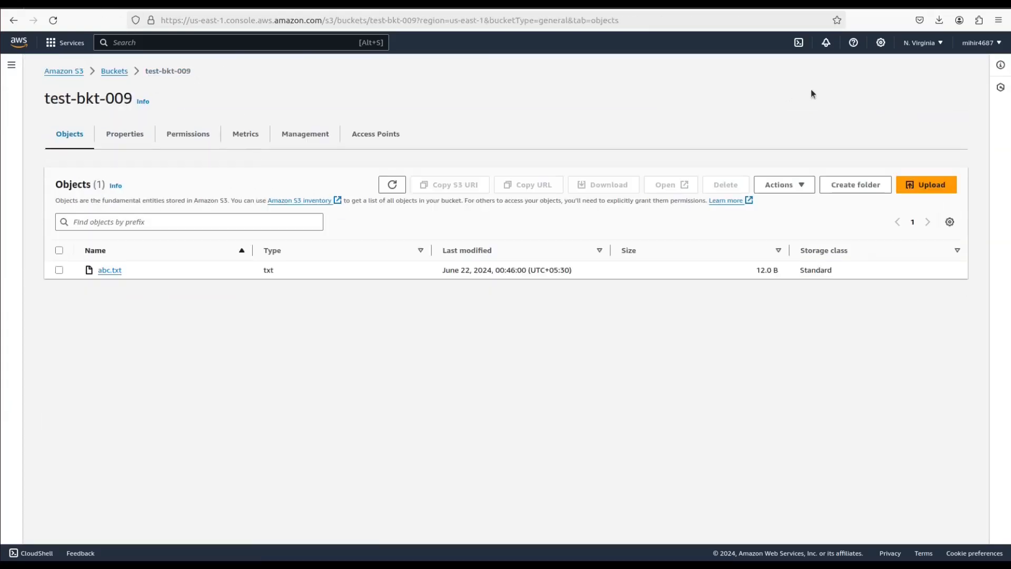
- Upload abc.txt from the file manager to test-bkt-009 again
click(914, 184)
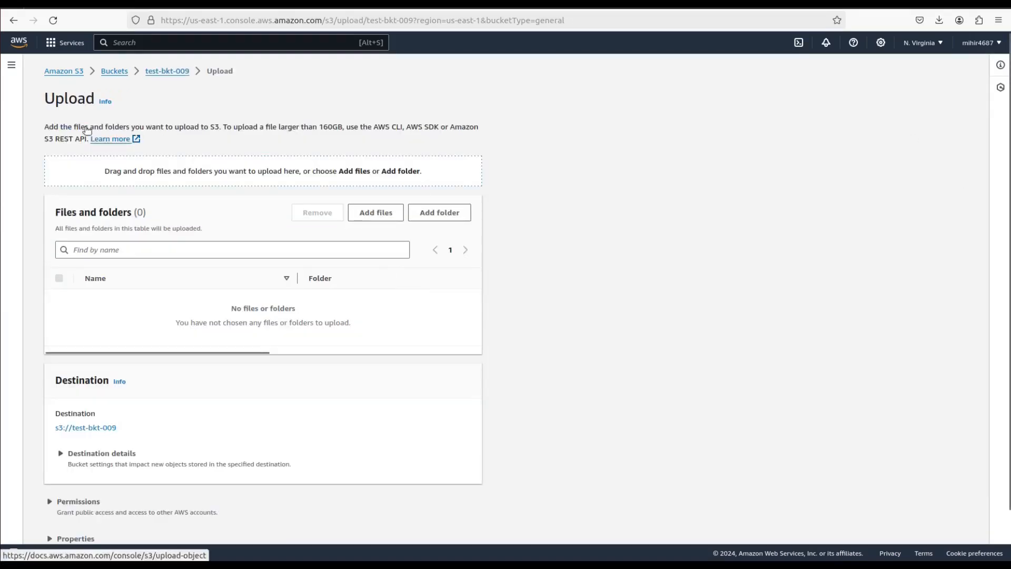
key(alt+Tab)
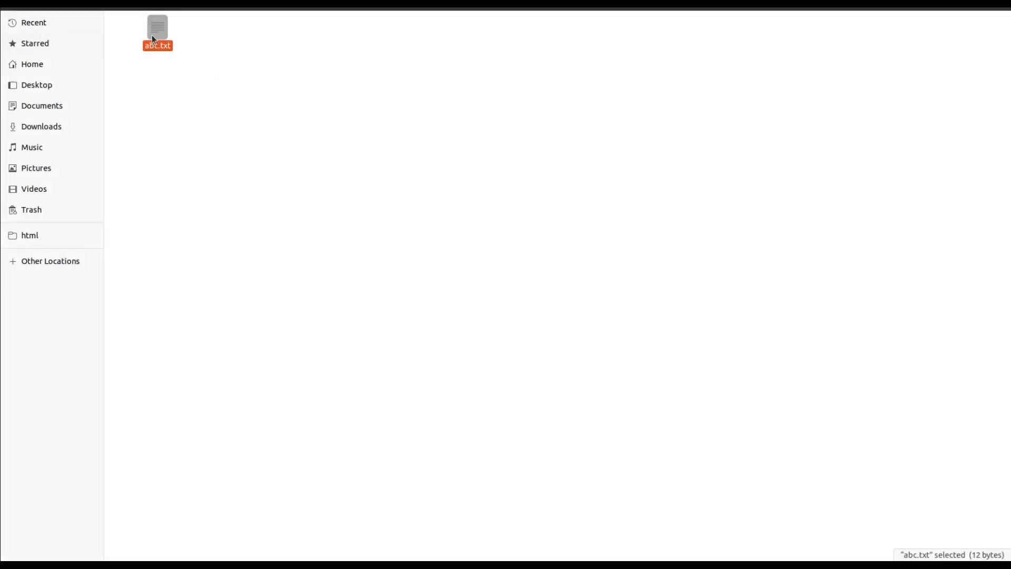
drag(151, 35, 328, 301)
key(alt+Tab)
scroll(534, 361, down, 1)
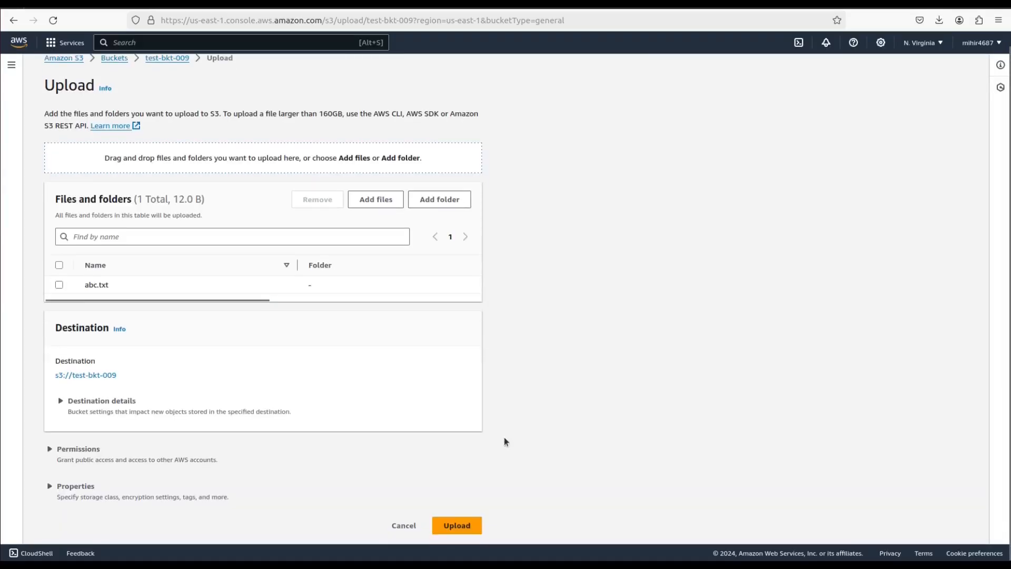
click(449, 527)
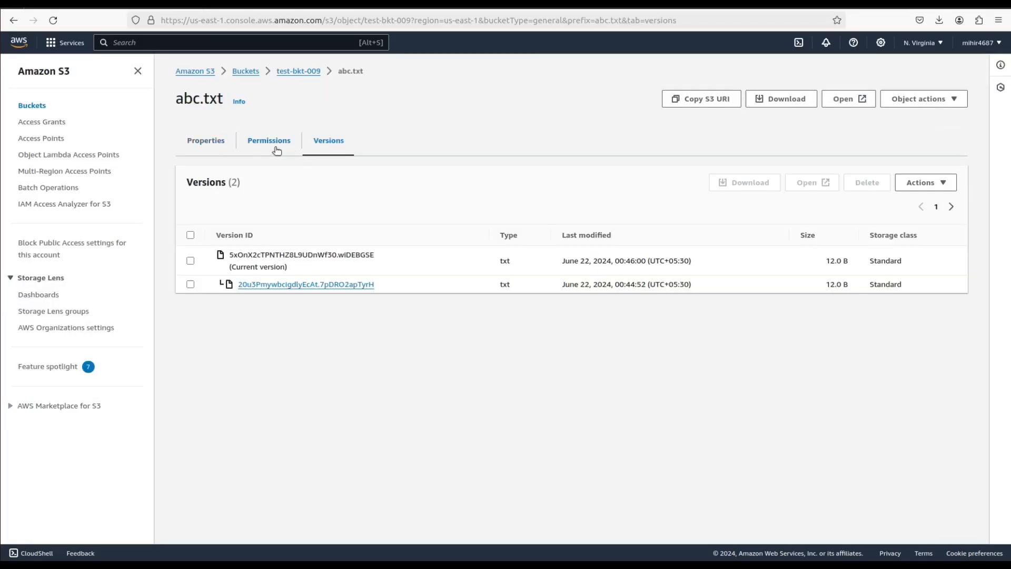
- Refresh the version list of abc.txt, download the version just before the current one and check the downloaded file's content
click(276, 150)
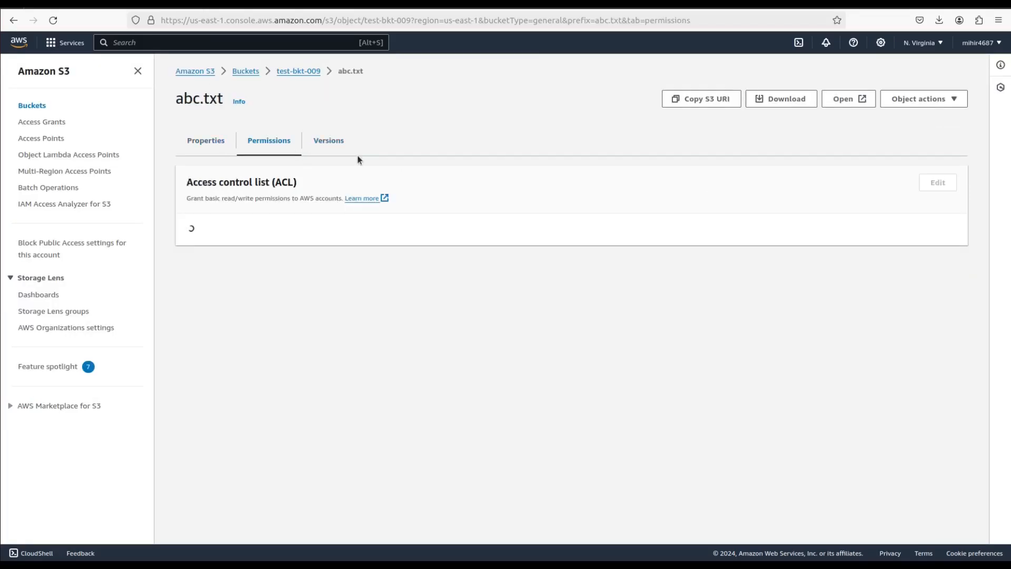
click(329, 140)
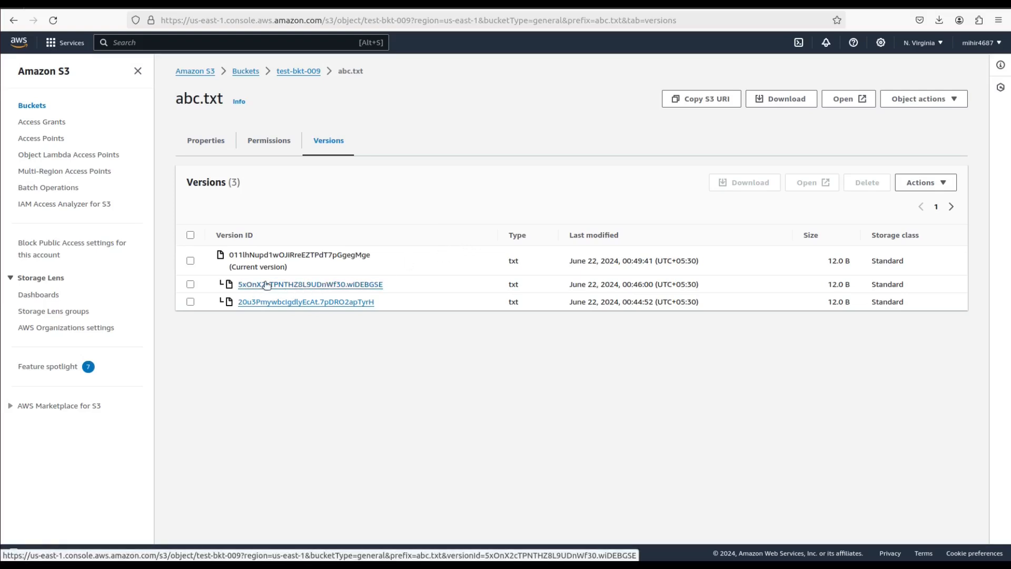
click(310, 284)
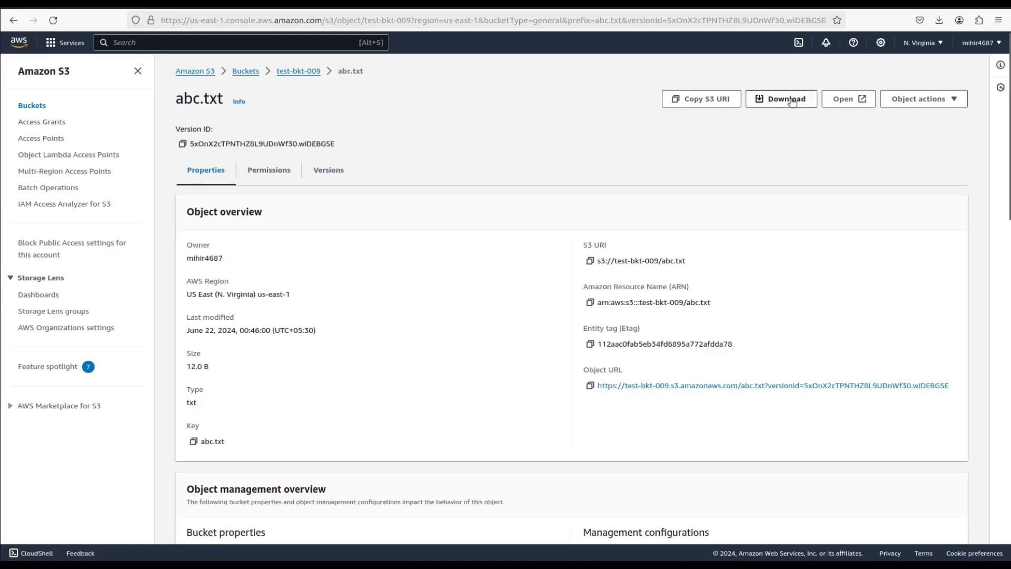
click(810, 106)
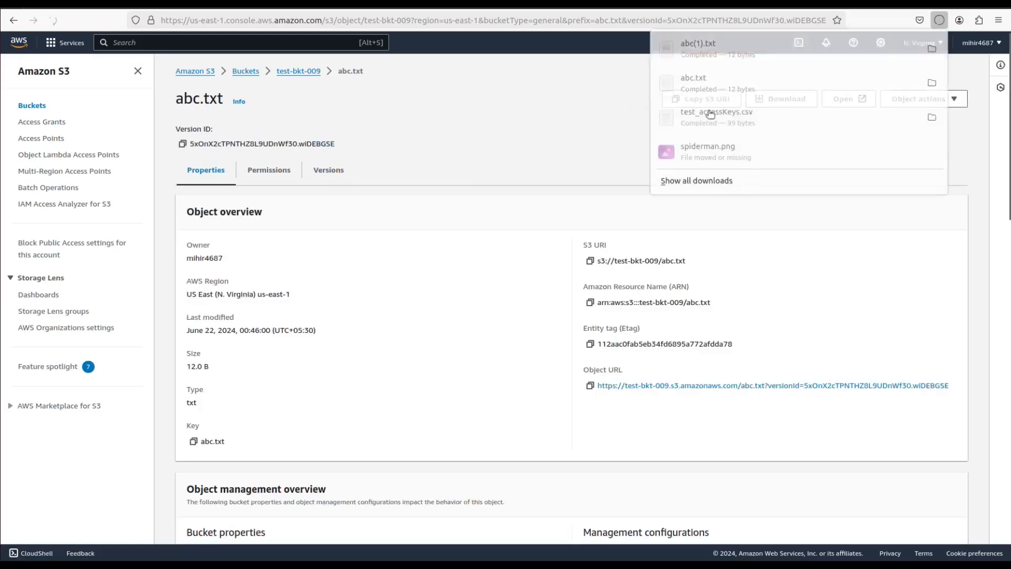
click(717, 40)
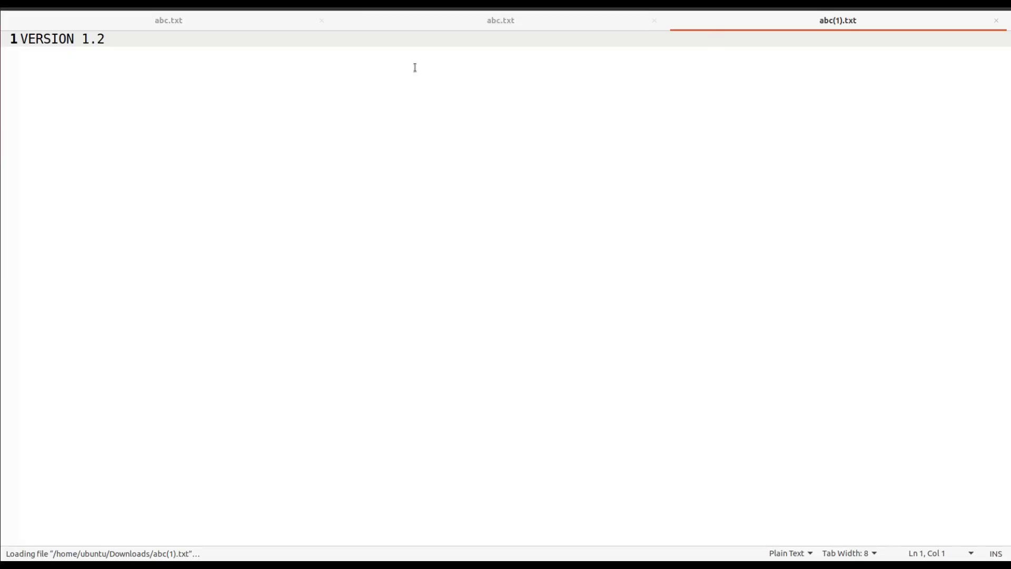
drag(128, 38, 81, 36)
click(994, 8)
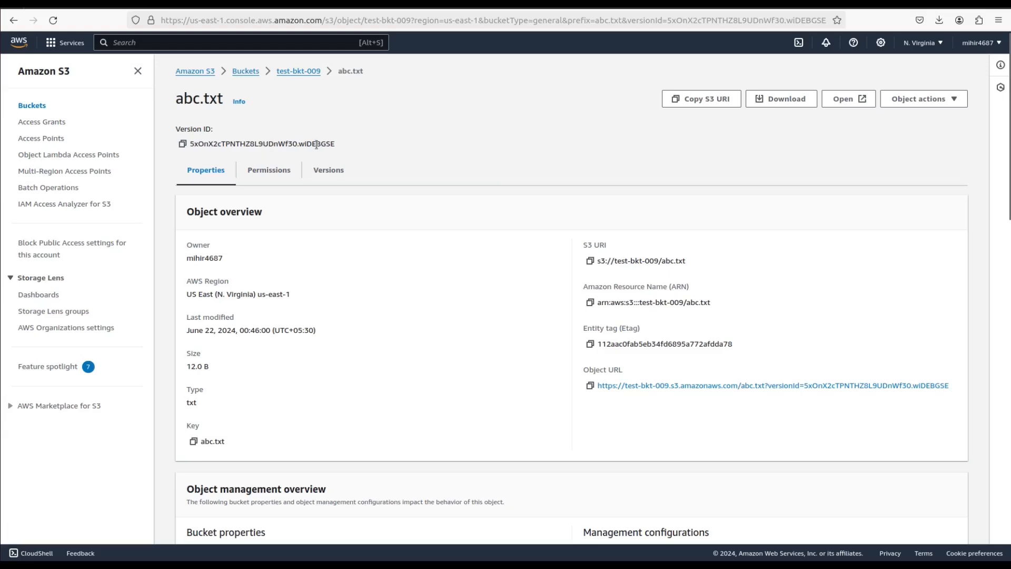
- Dismiss the finished upload's status page and return to the object list of test-bkt-009
click(103, 4)
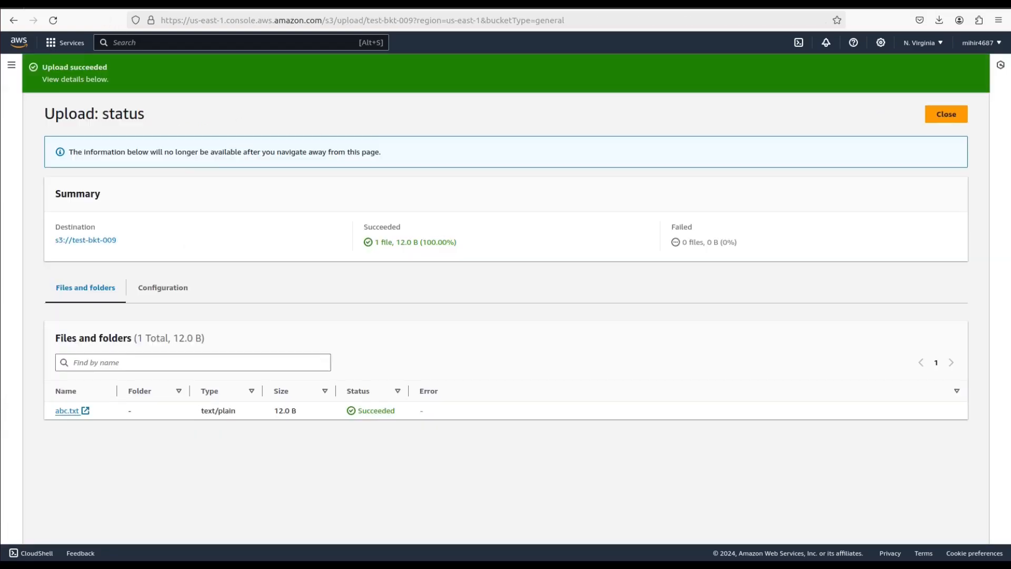
click(944, 116)
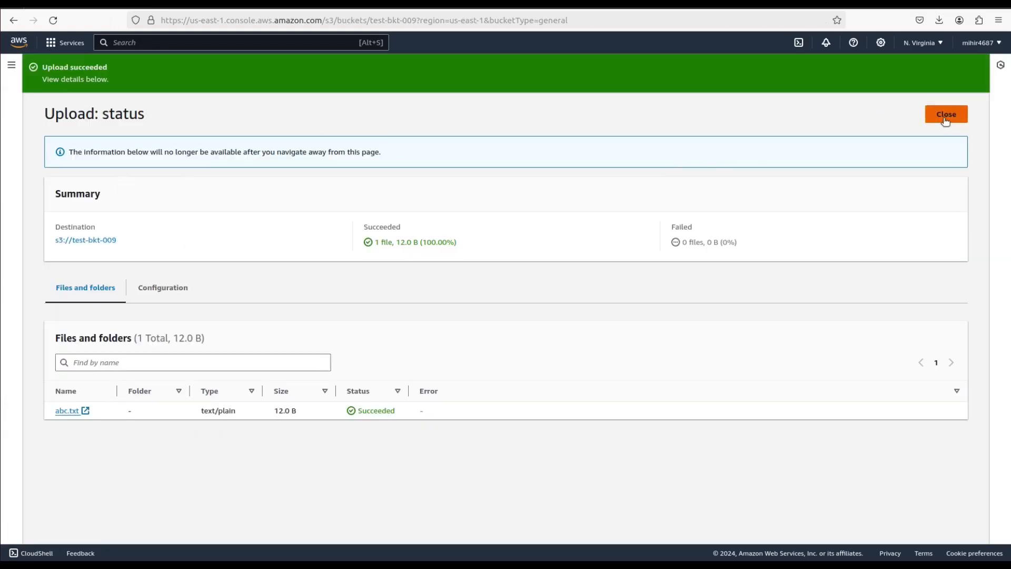
drag(150, 277, 101, 273)
click(214, 300)
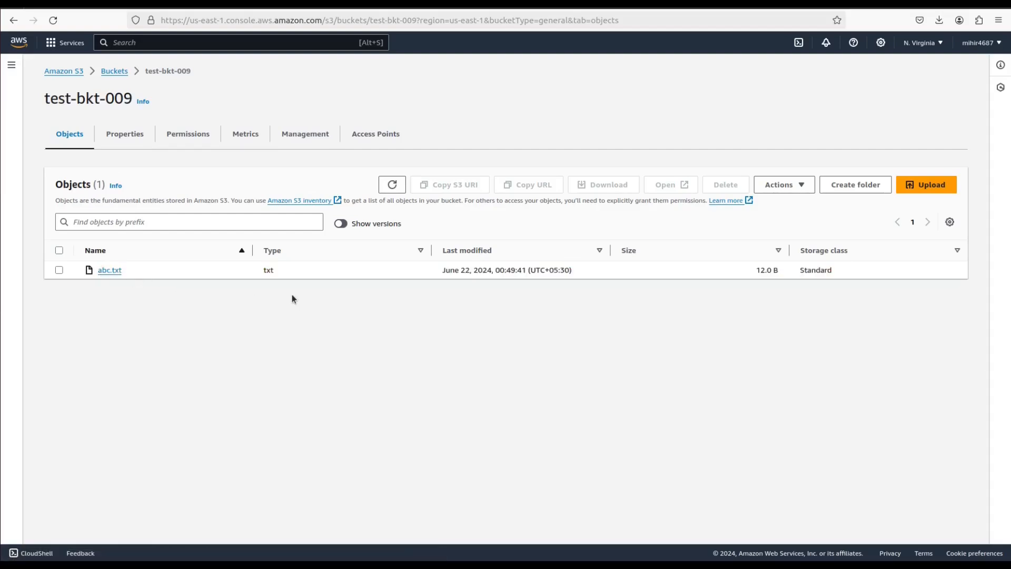
- Delete abc.txt from the object list of test-bkt-009, confirming with "delete", and close the deletion status
click(59, 270)
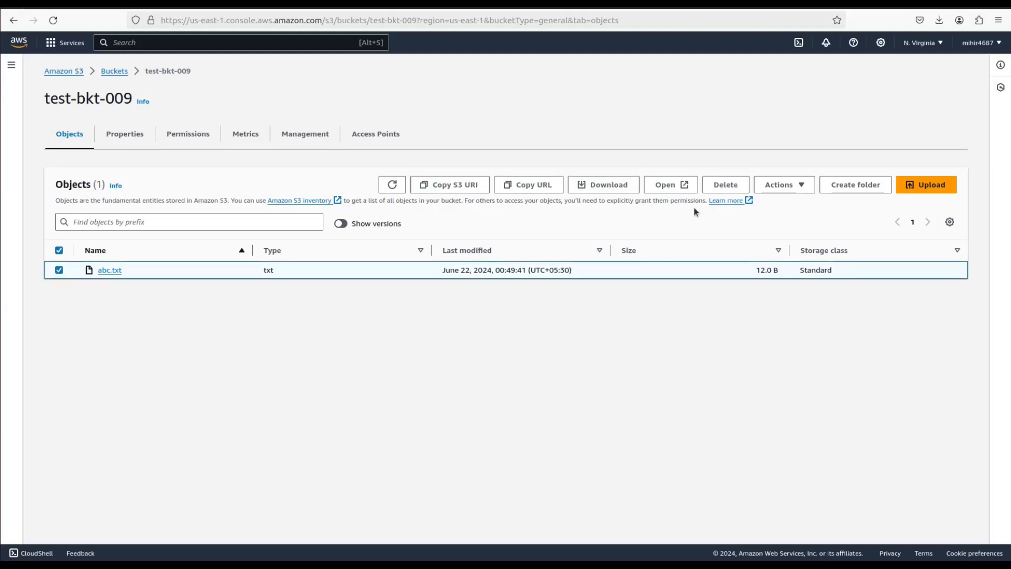
click(727, 185)
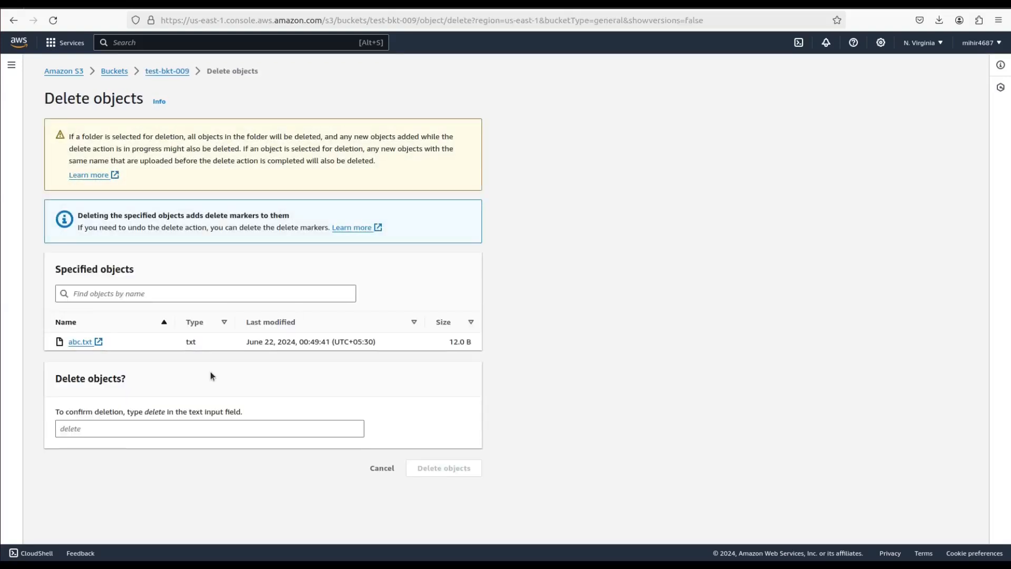
click(130, 425)
text(de)
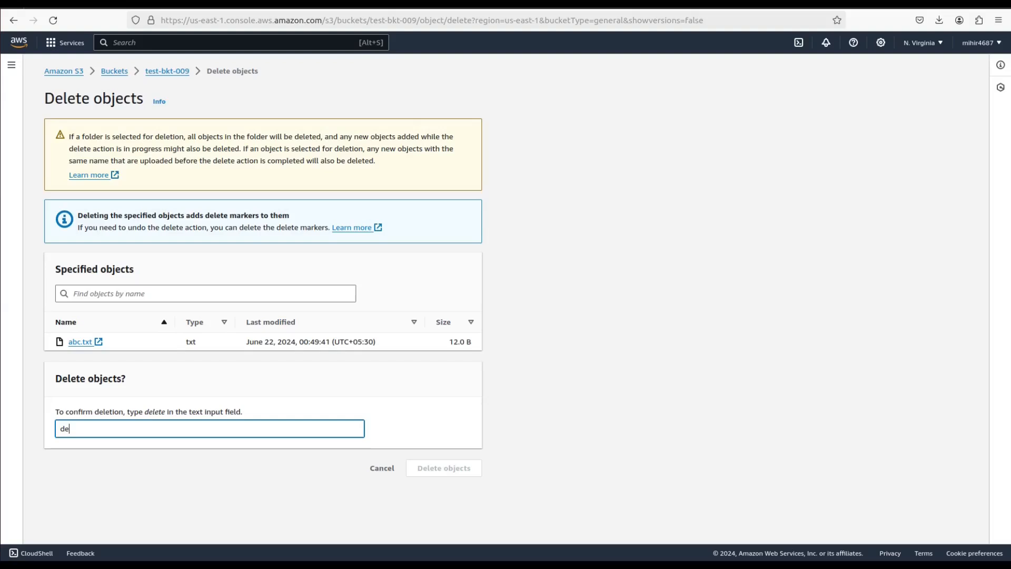
text(lete)
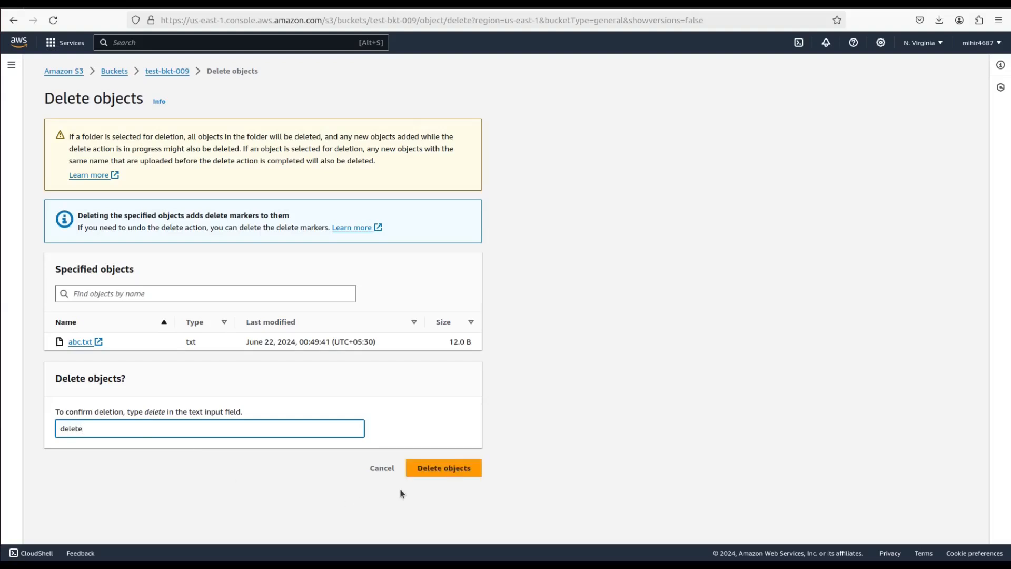
click(429, 469)
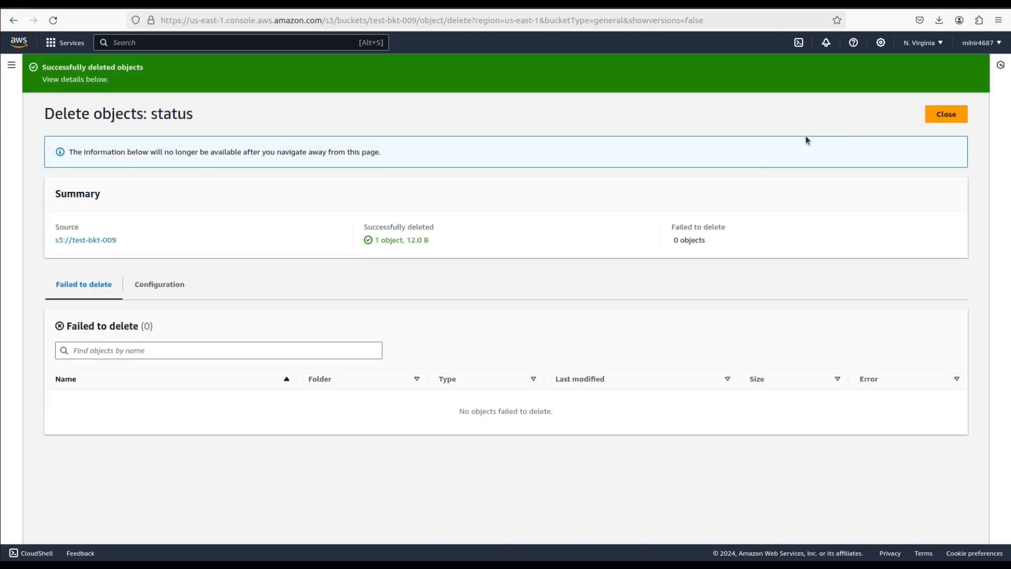
click(949, 114)
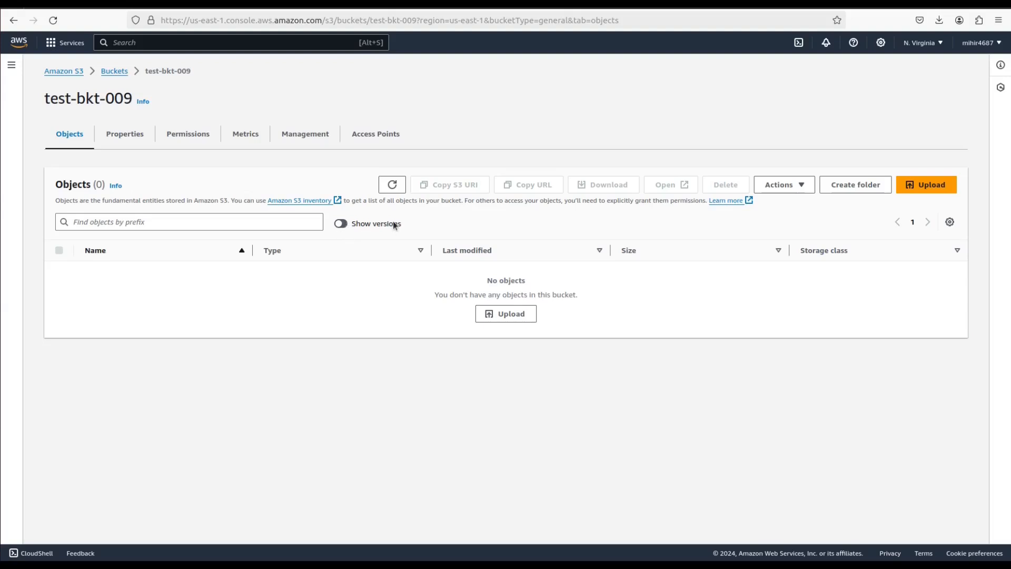
- Show object versions in test-bkt-009 and inspect the abc.txt delete marker and the details of the version directly beneath it
click(344, 225)
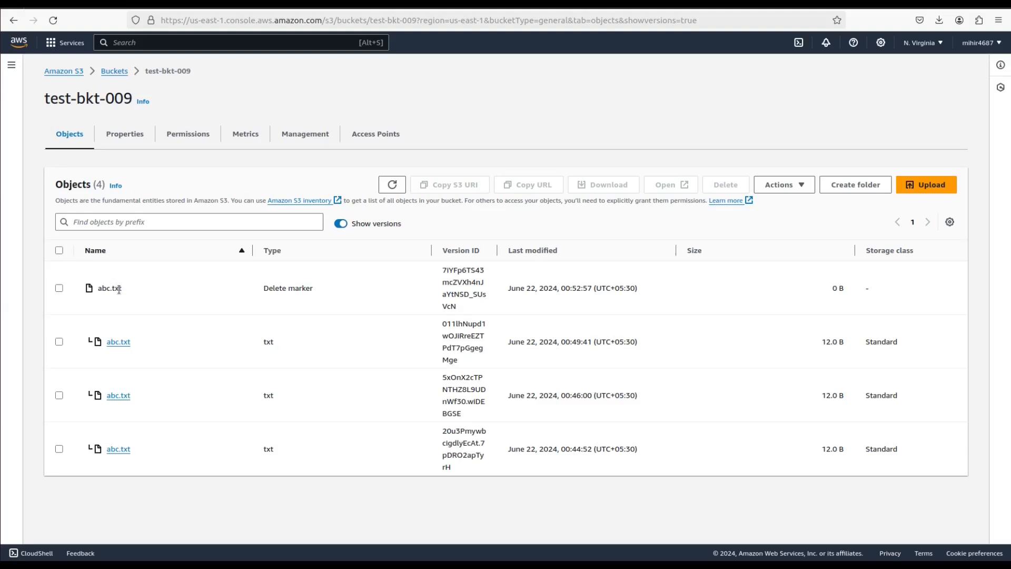
mouse_move(119, 289)
mouse_down()
mouse_move(78, 293)
mouse_move(191, 413)
mouse_move(272, 468)
mouse_up()
click(272, 468)
drag(128, 290, 92, 287)
click(150, 295)
drag(265, 289, 320, 287)
click(188, 339)
click(118, 344)
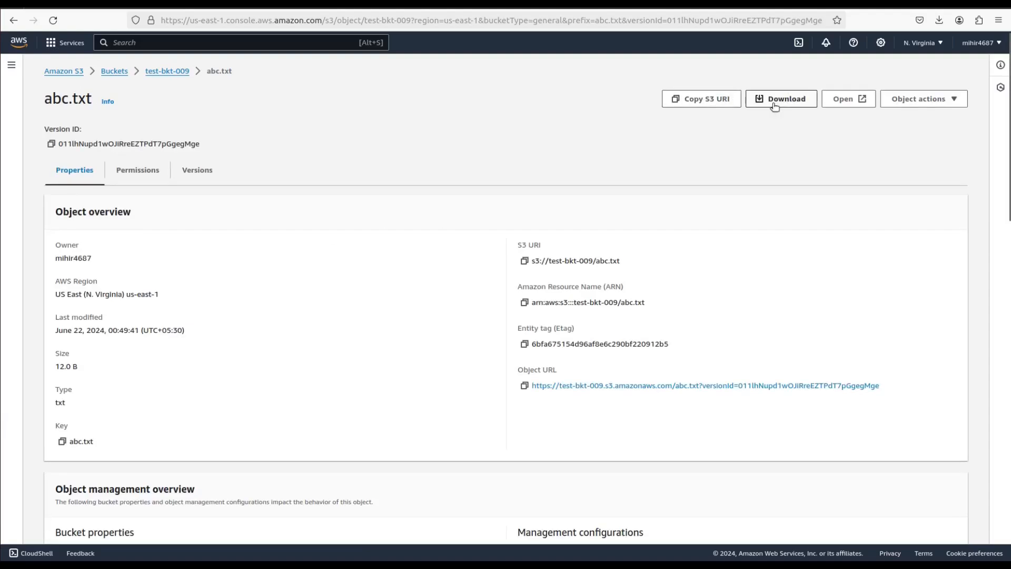
click(167, 75)
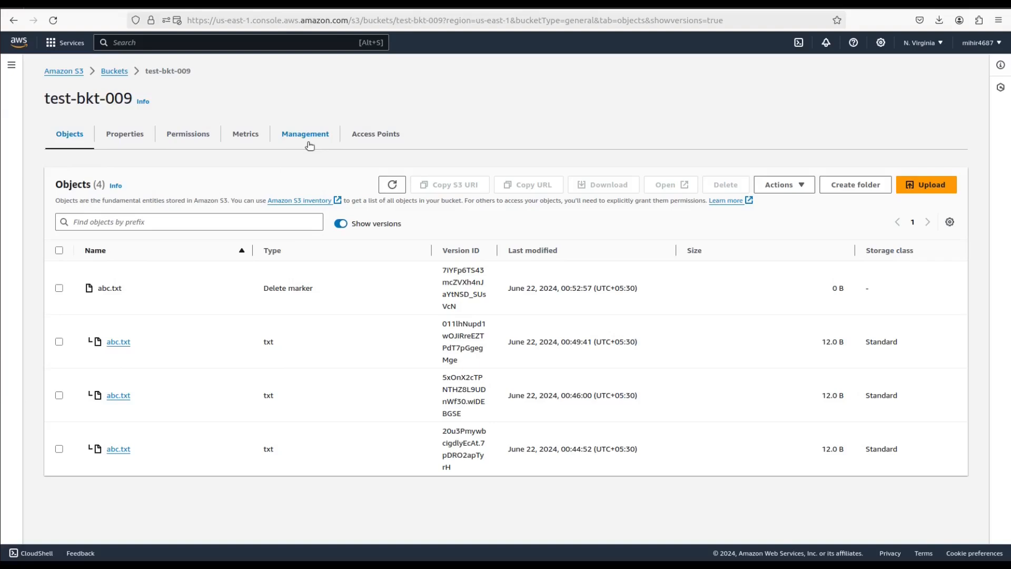